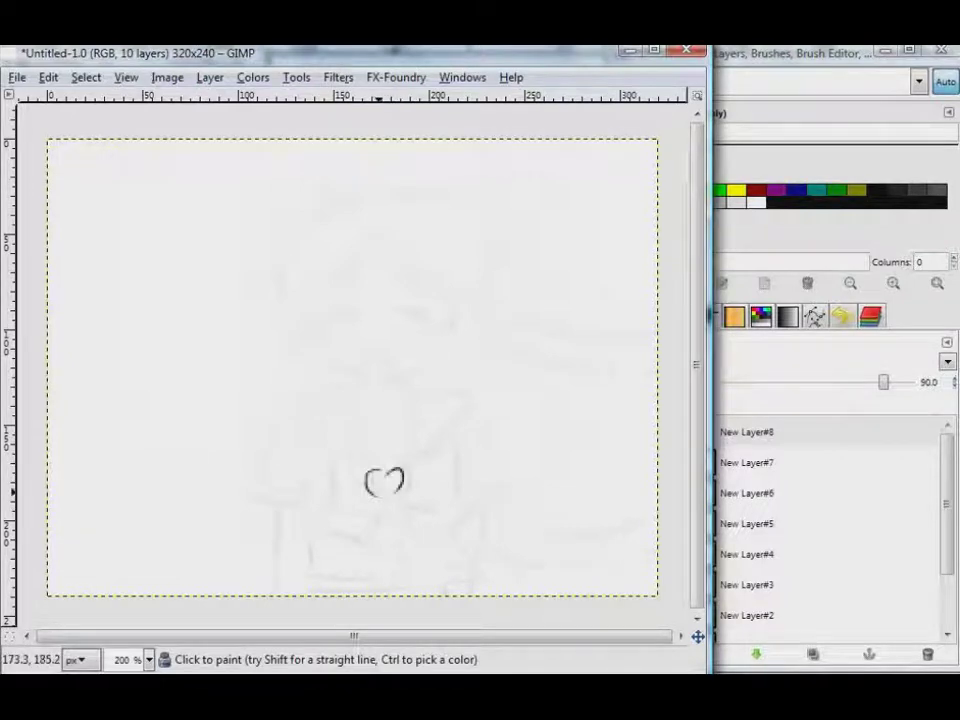
Ink the bow's left and right loops around the heart and its two hanging tails.
mouse_move(327, 454)
left_mouse_down()
mouse_move(364, 467)
mouse_move(326, 510)
mouse_move(374, 500)
mouse_move(364, 486)
left_mouse_up()
mouse_move(445, 452)
left_mouse_down()
mouse_move(398, 474)
mouse_move(452, 508)
mouse_move(400, 496)
mouse_move(363, 546)
left_mouse_up()
mouse_move(372, 503)
left_mouse_down()
mouse_move(314, 532)
mouse_move(362, 546)
mouse_move(472, 536)
left_mouse_up()
Extend the right bow tail and draw the sailor collar's left diagonal, top edge and right side.
left_click_drag(352, 397, 363, 445)
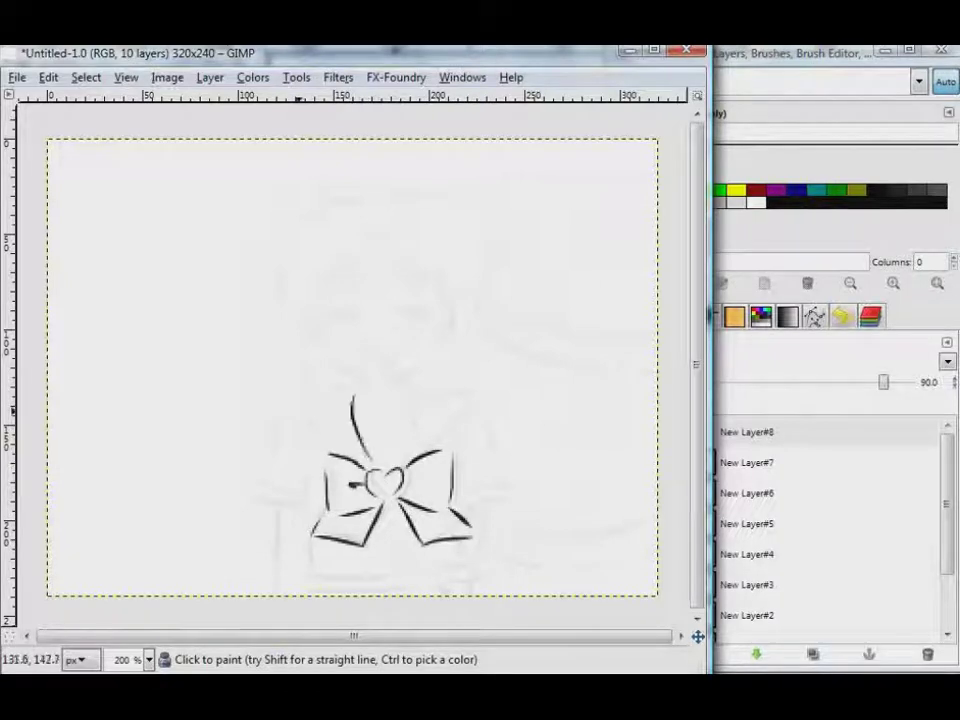
left_click_drag(294, 402, 345, 452)
left_click_drag(290, 394, 350, 385)
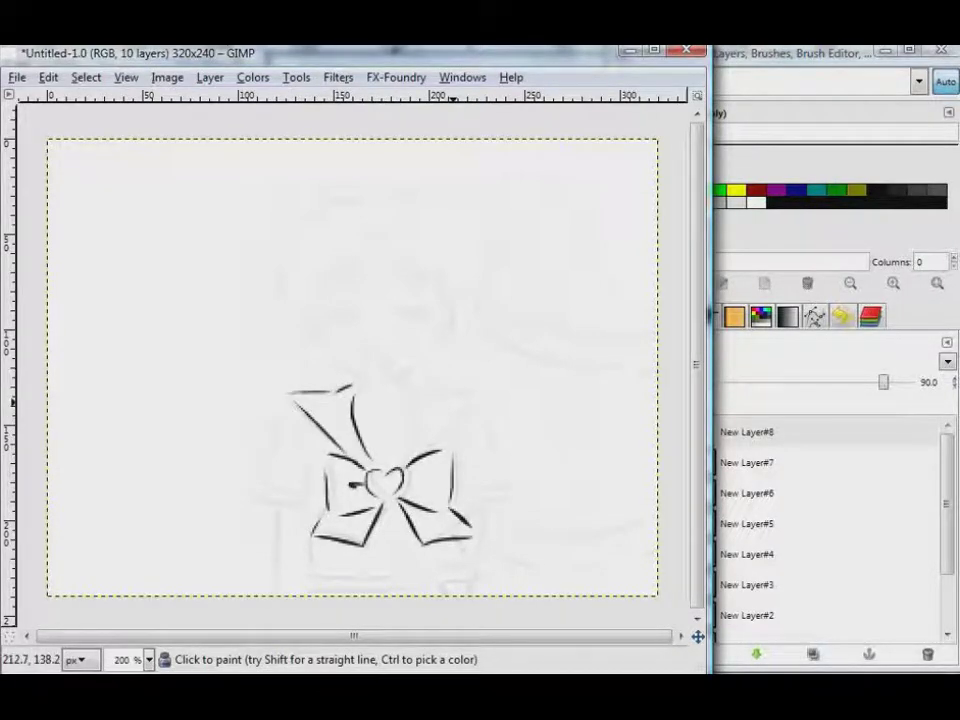
mouse_move(411, 394)
left_mouse_down()
mouse_move(417, 451)
mouse_move(445, 391)
mouse_move(469, 396)
mouse_move(419, 453)
left_mouse_up()
Outline the shirt front's left side and bottom hem, plus the right and left sleeve edges.
mouse_move(305, 455)
left_mouse_down()
mouse_move(298, 580)
mouse_move(385, 586)
left_mouse_up()
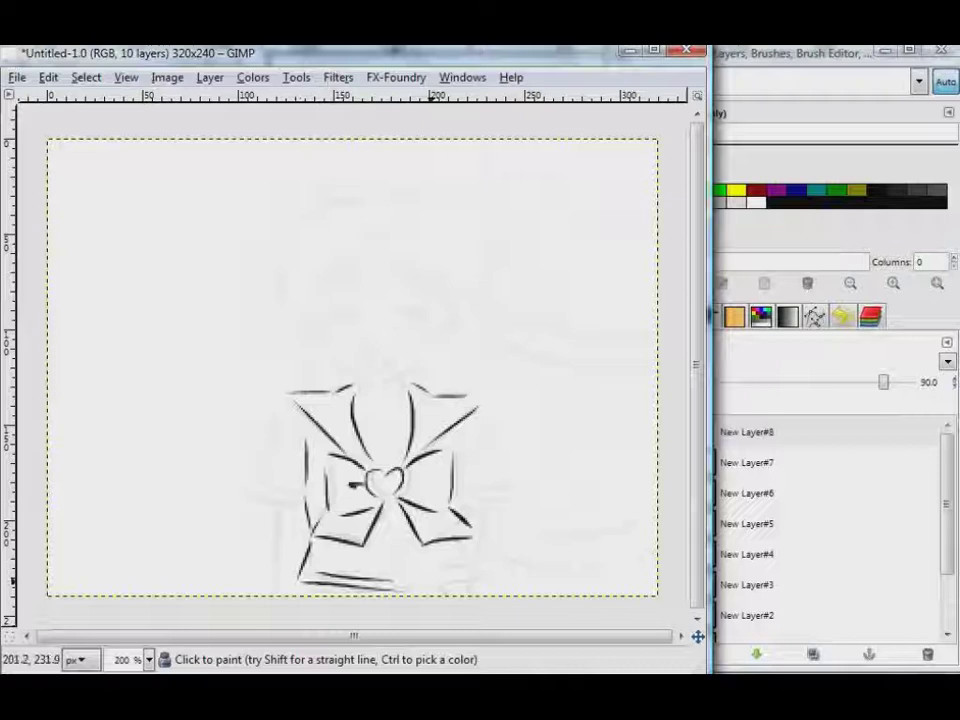
mouse_move(310, 583)
left_mouse_down()
mouse_move(416, 590)
mouse_move(482, 581)
mouse_move(443, 584)
mouse_move(476, 572)
left_mouse_up()
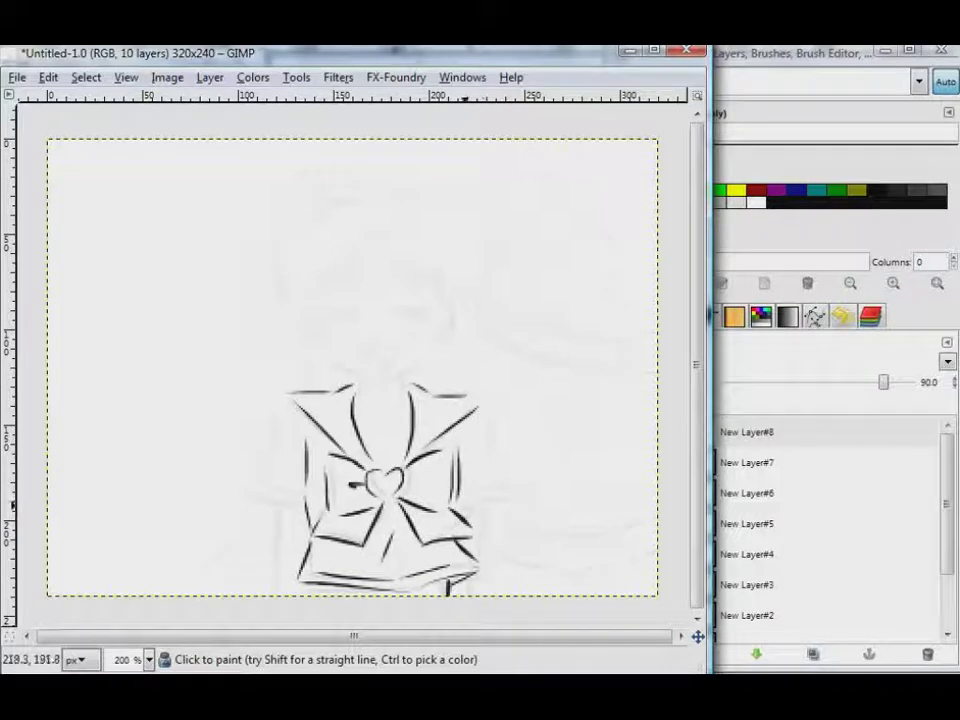
left_click_drag(478, 494, 506, 487)
left_click_drag(487, 416, 502, 490)
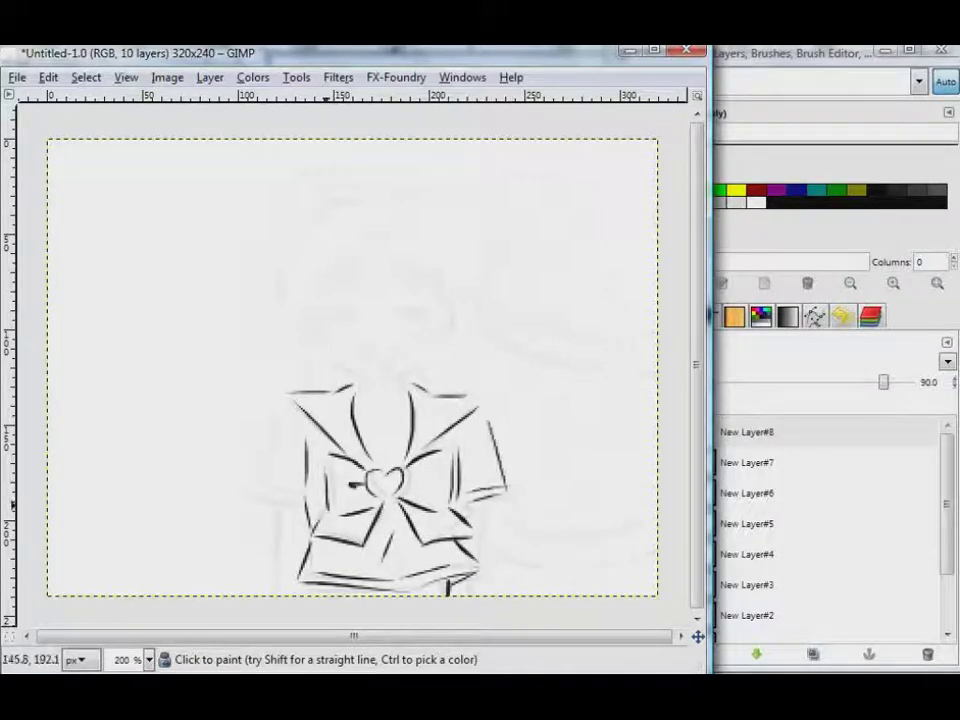
mouse_move(278, 421)
left_mouse_down()
mouse_move(257, 472)
mouse_move(300, 500)
mouse_move(282, 582)
left_mouse_up()
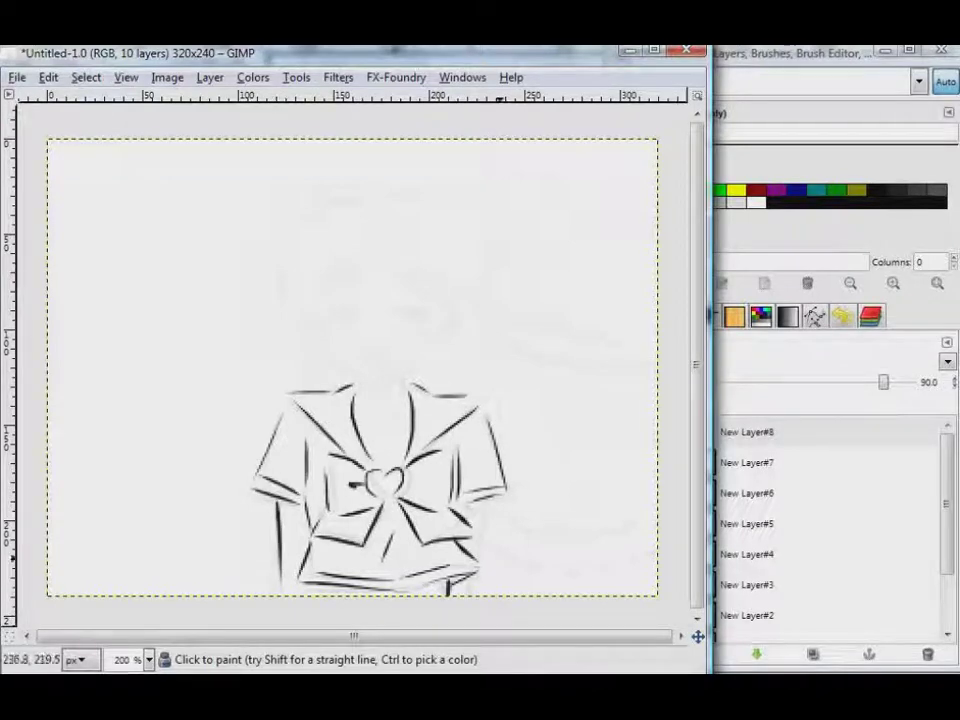
Add the shirt's right side, a long hair strand to the right edge, and hair beside the neck.
mouse_move(485, 503)
left_mouse_down()
mouse_move(481, 590)
mouse_move(640, 592)
left_mouse_up()
key("ctrl+z")
left_click_drag(493, 536, 655, 562)
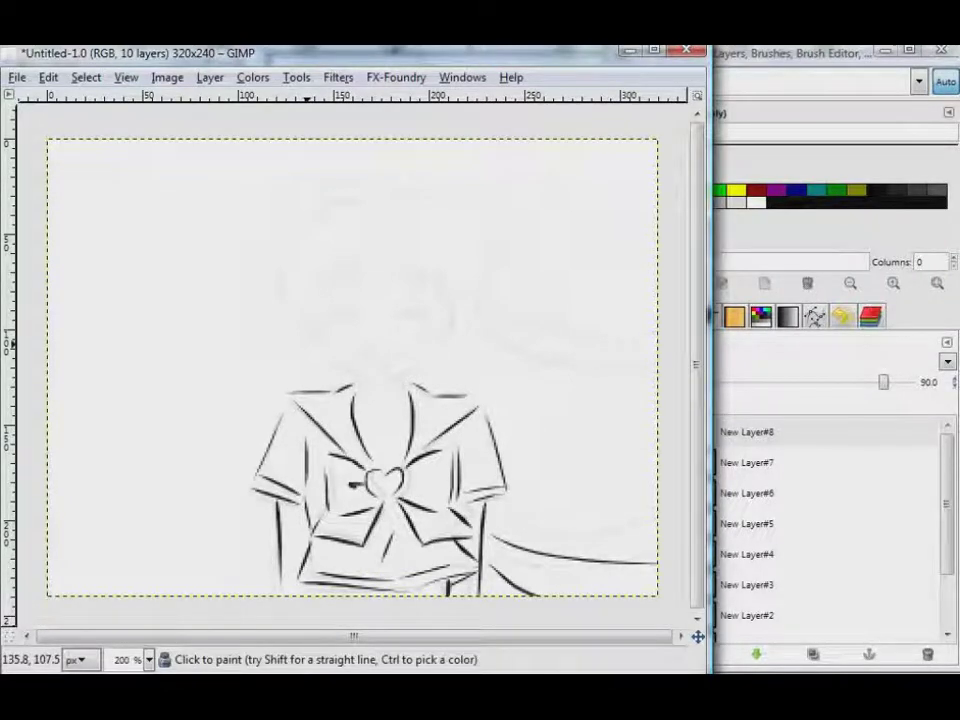
left_click_drag(291, 311, 291, 392)
left_click_drag(316, 350, 328, 387)
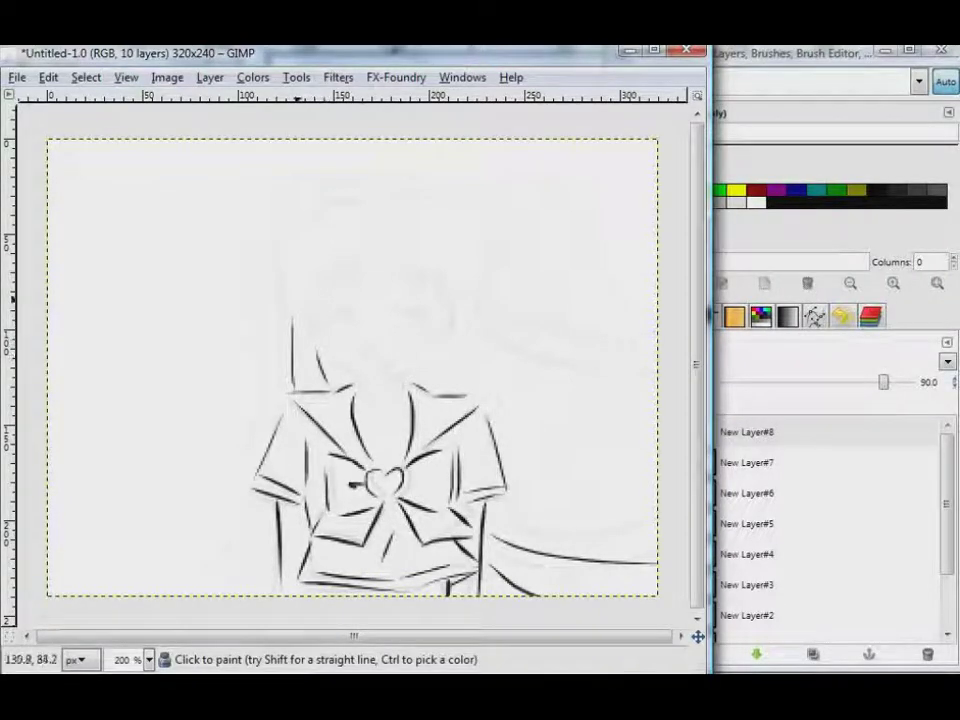
Draw two parallel hair streamers to the right edge, a left hair curl, jaw line and mouth mark.
left_click_drag(472, 330, 657, 455)
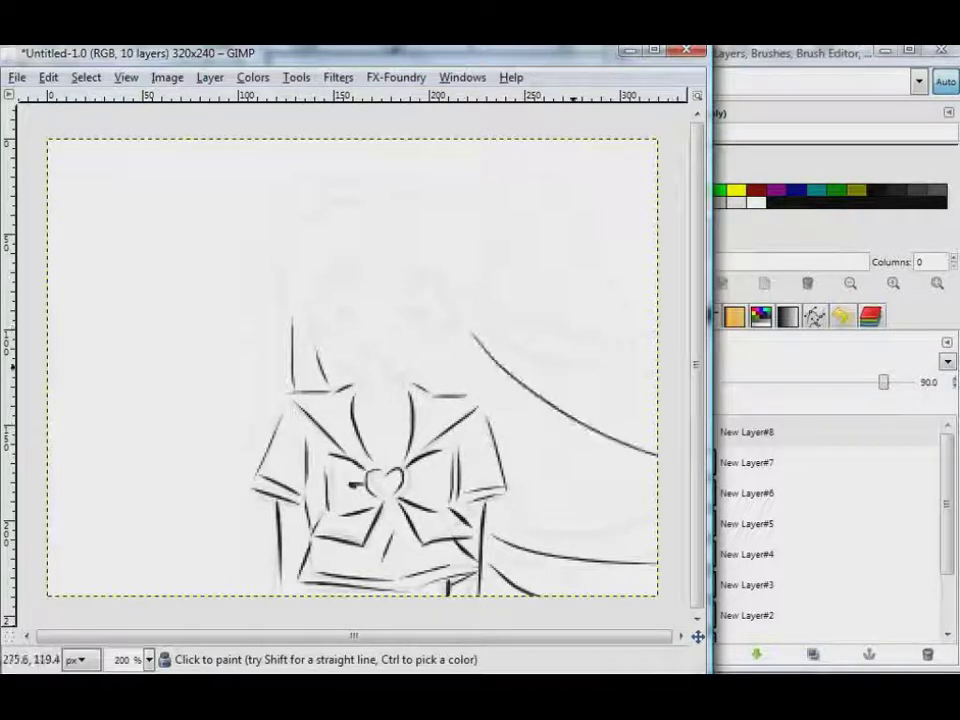
key("ctrl+z")
left_click_drag(482, 322, 657, 455)
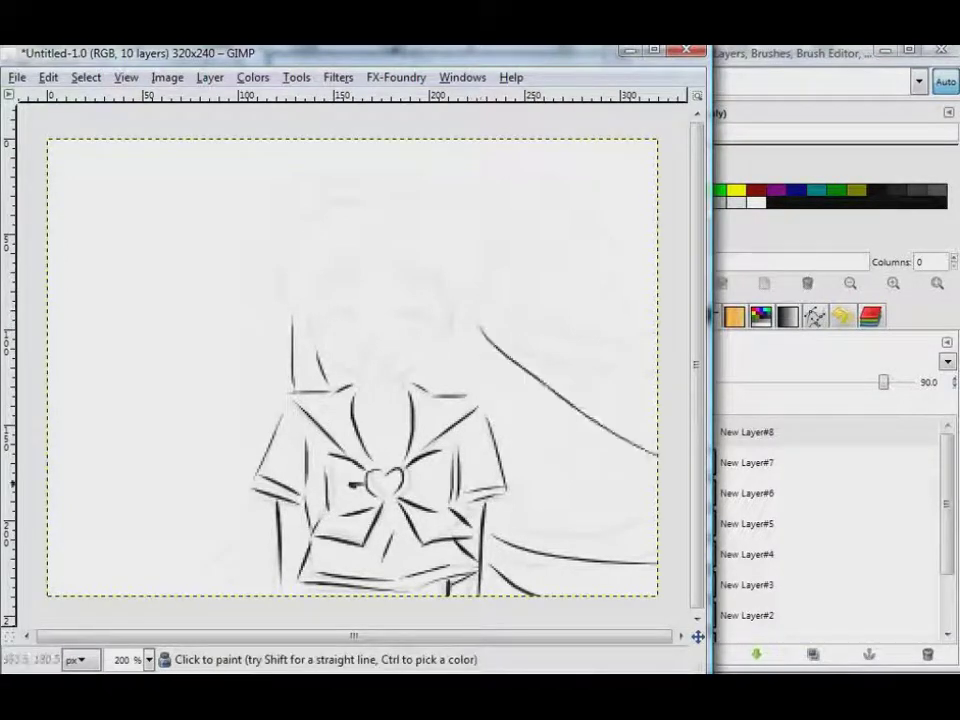
left_click_drag(495, 303, 657, 415)
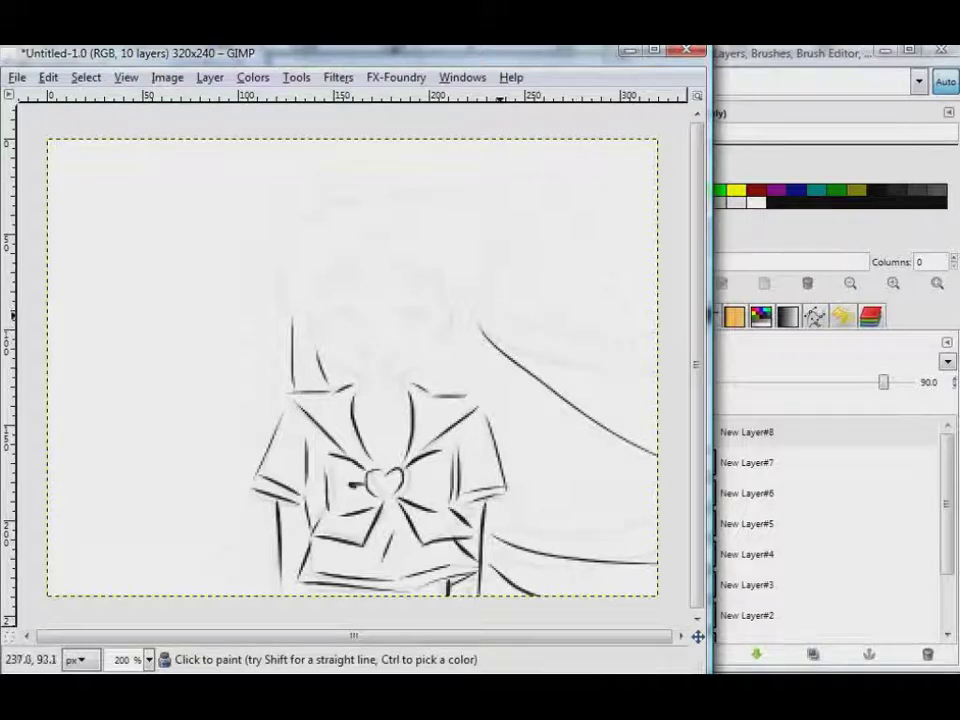
mouse_move(320, 320)
left_mouse_down()
mouse_move(320, 342)
mouse_move(361, 395)
mouse_move(403, 397)
left_mouse_up()
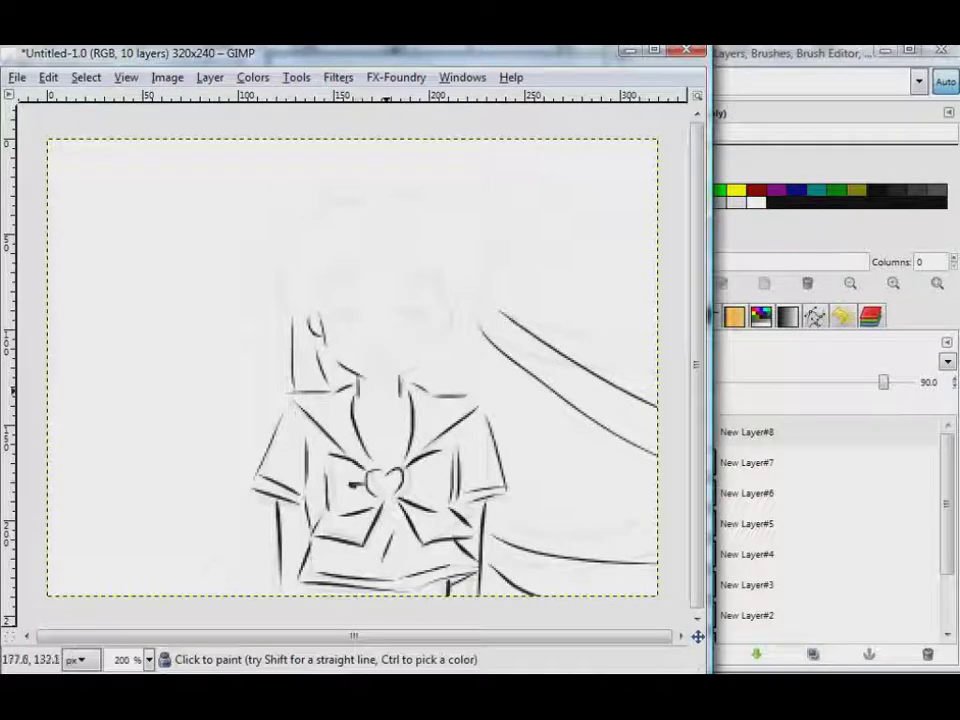
left_click_drag(447, 313, 430, 358)
mouse_move(370, 349)
left_mouse_down()
mouse_move(389, 346)
mouse_move(368, 356)
left_mouse_up()
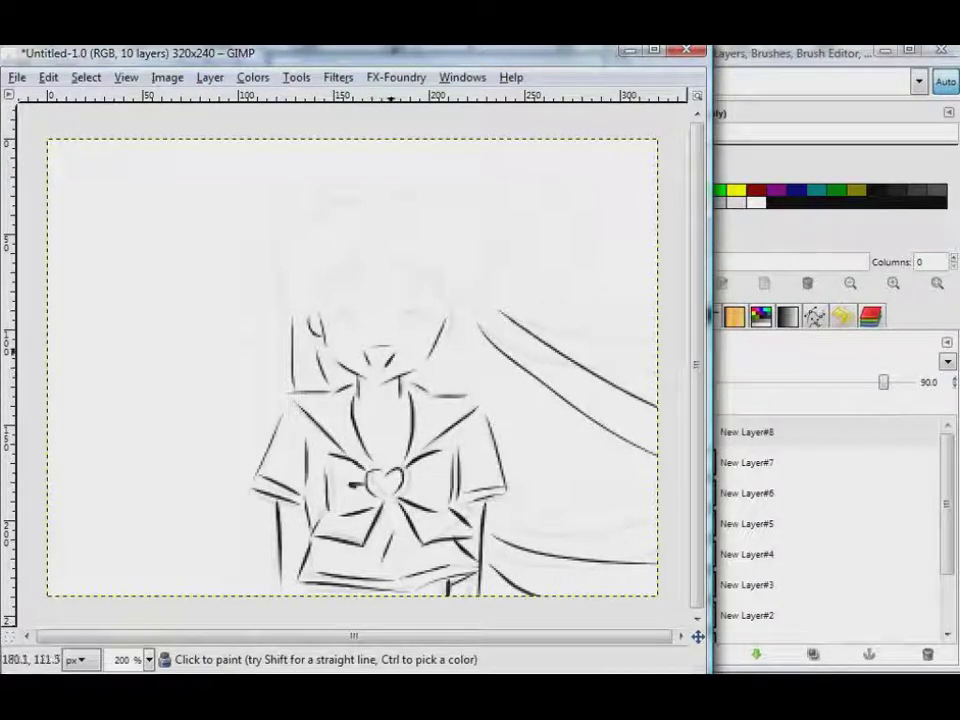
Draw the closed smiling eyes, bang strands and curly hair on the head's upper left.
left_click_drag(336, 319, 442, 327)
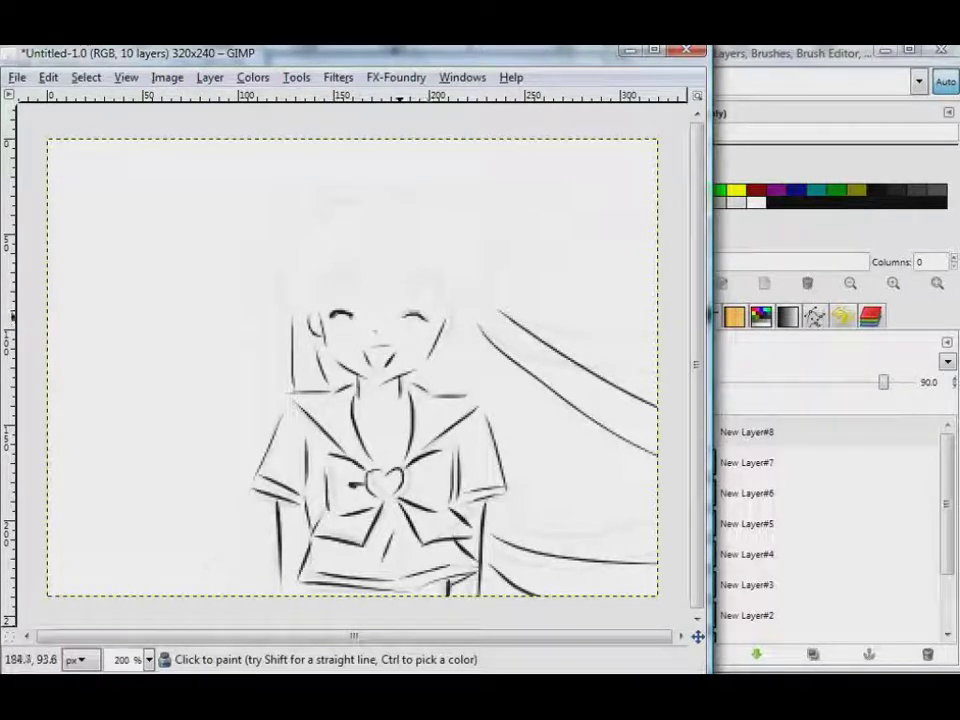
left_click_drag(321, 272, 345, 269)
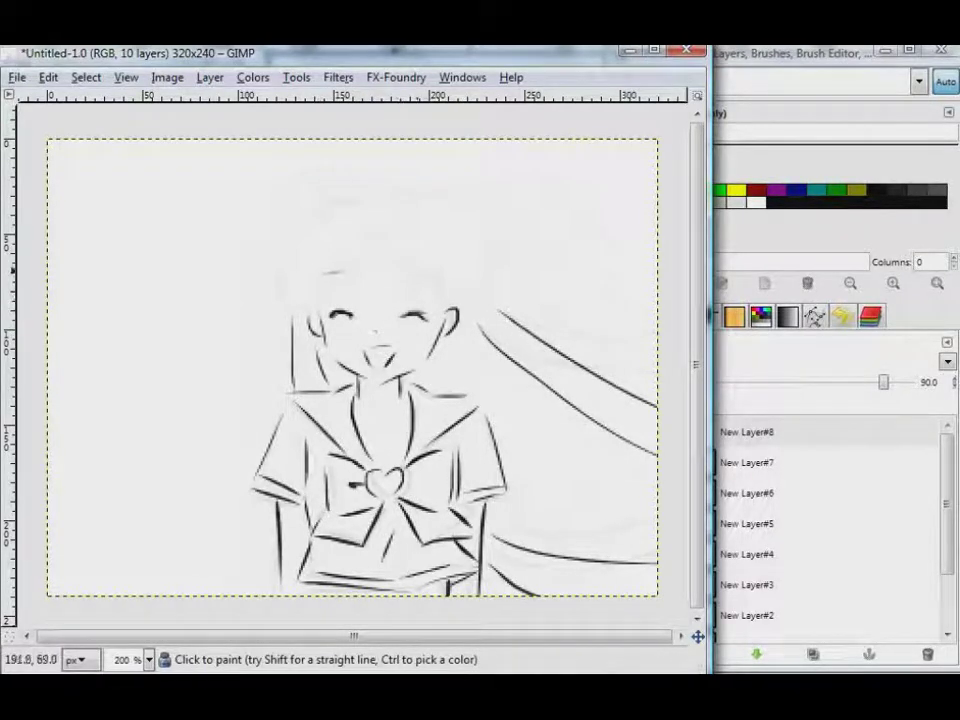
left_click_drag(417, 271, 437, 276)
left_click_drag(355, 263, 298, 296)
mouse_move(294, 236)
left_mouse_down()
mouse_move(283, 292)
mouse_move(325, 298)
left_mouse_up()
Add crown strands, the curved top of the head and the hair buns with top hair line.
mouse_move(356, 250)
left_mouse_down()
mouse_move(373, 246)
mouse_move(450, 275)
left_mouse_up()
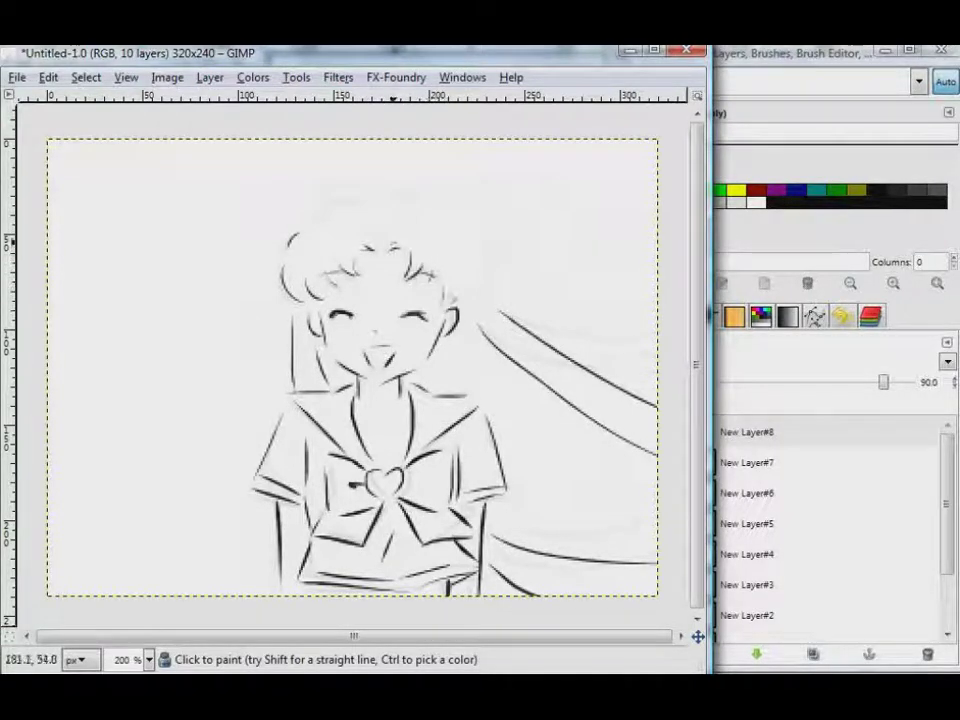
left_click_drag(380, 228, 384, 244)
left_click_drag(318, 214, 374, 203)
mouse_move(291, 200)
left_mouse_down()
mouse_move(330, 190)
mouse_move(426, 205)
mouse_move(490, 240)
left_mouse_up()
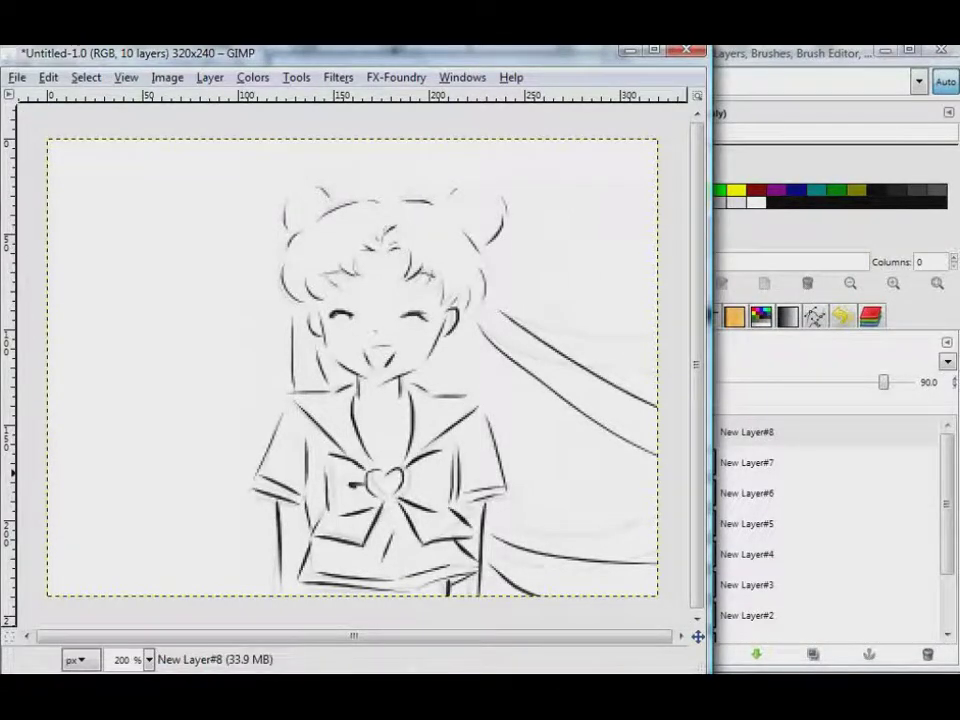
Scale a pasted copy of New Layer#8's drawing to 295×221 pixels and shift it slightly left.
left_click(740, 431)
left_click(521, 620)
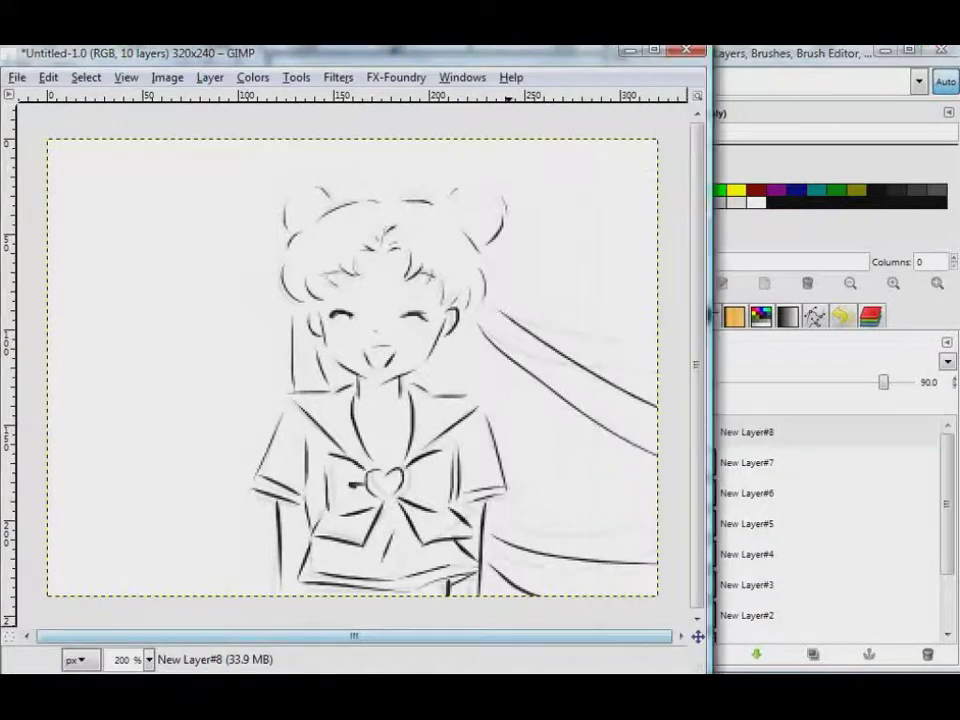
key("ctrl+c")
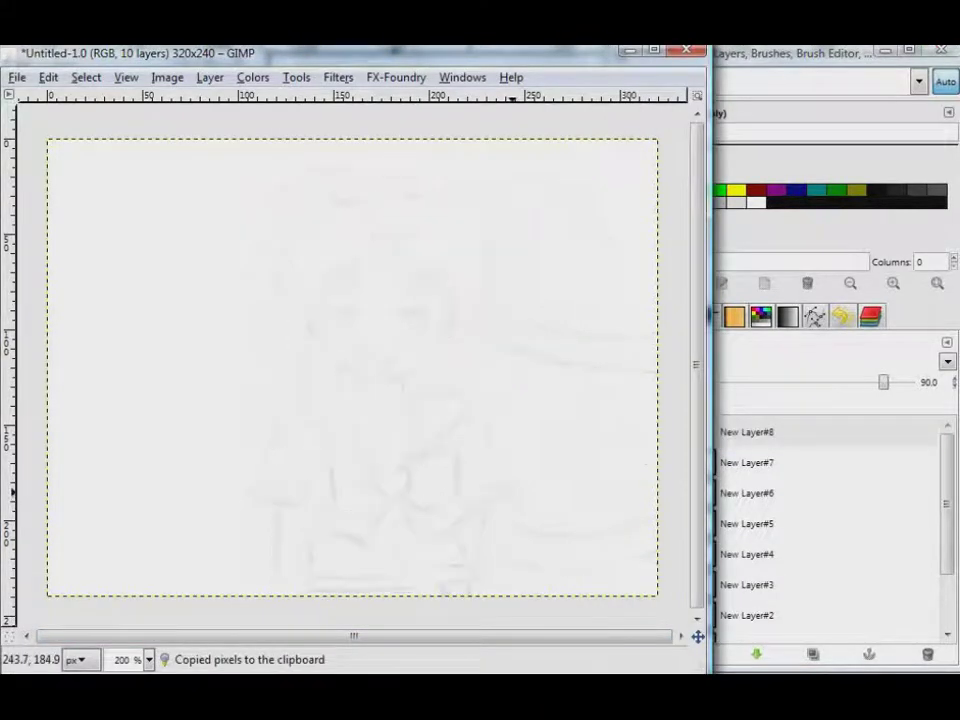
key("ctrl+v")
key("shift+t")
left_click(546, 509)
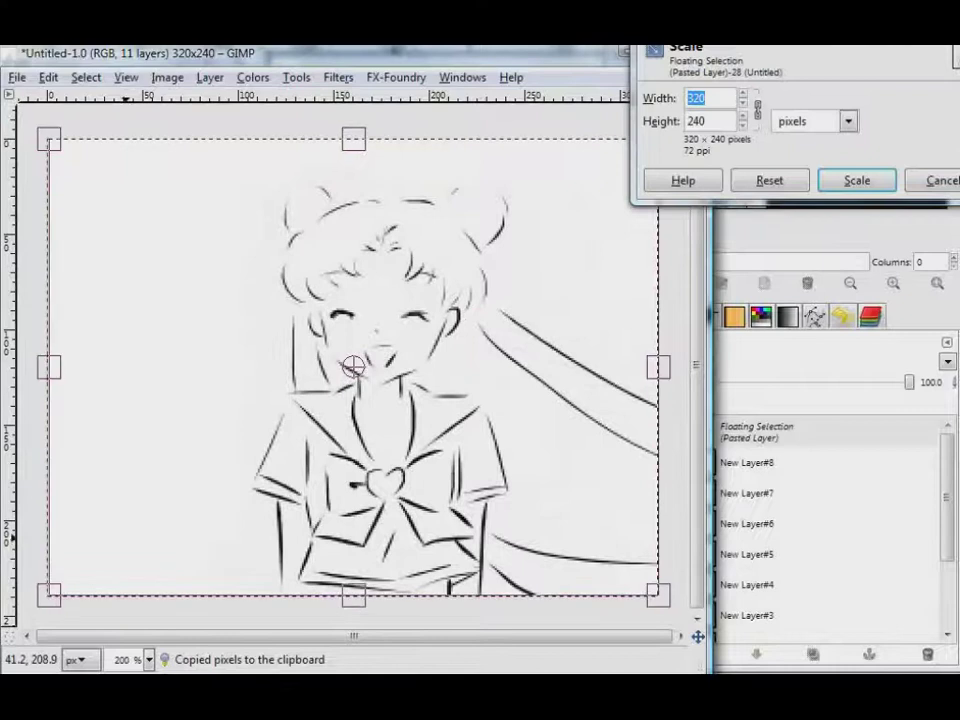
left_click_drag(129, 544, 157, 510)
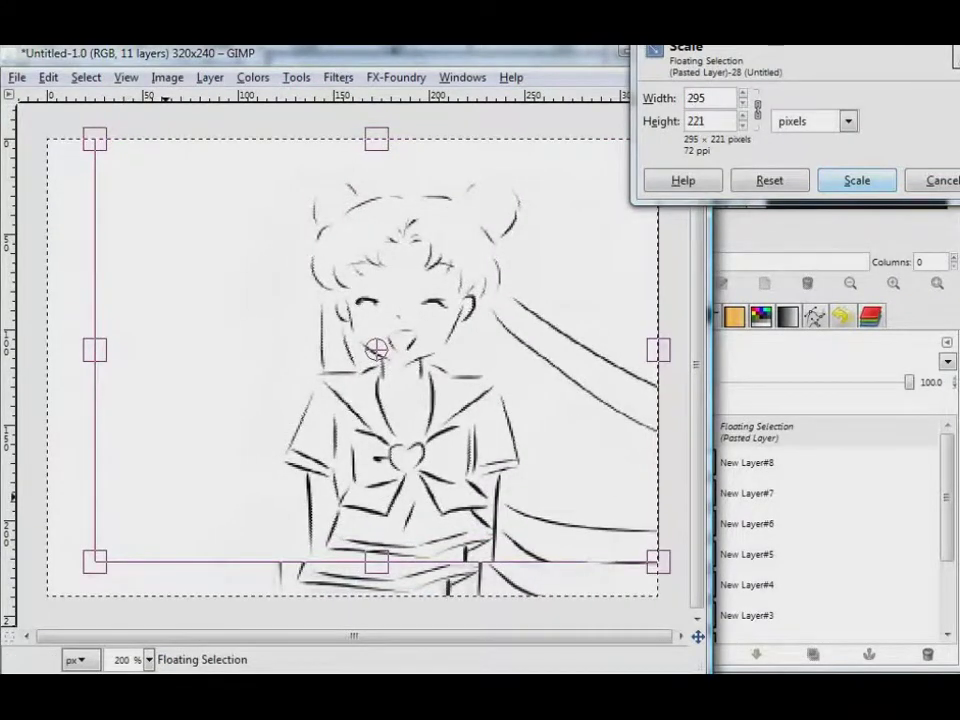
key("Return")
key("m")
left_click_drag(442, 423, 409, 427)
Anchor the drawing on New Layer#8 and redraw the skirt waist, pleat, hem and side edges.
left_click(310, 585)
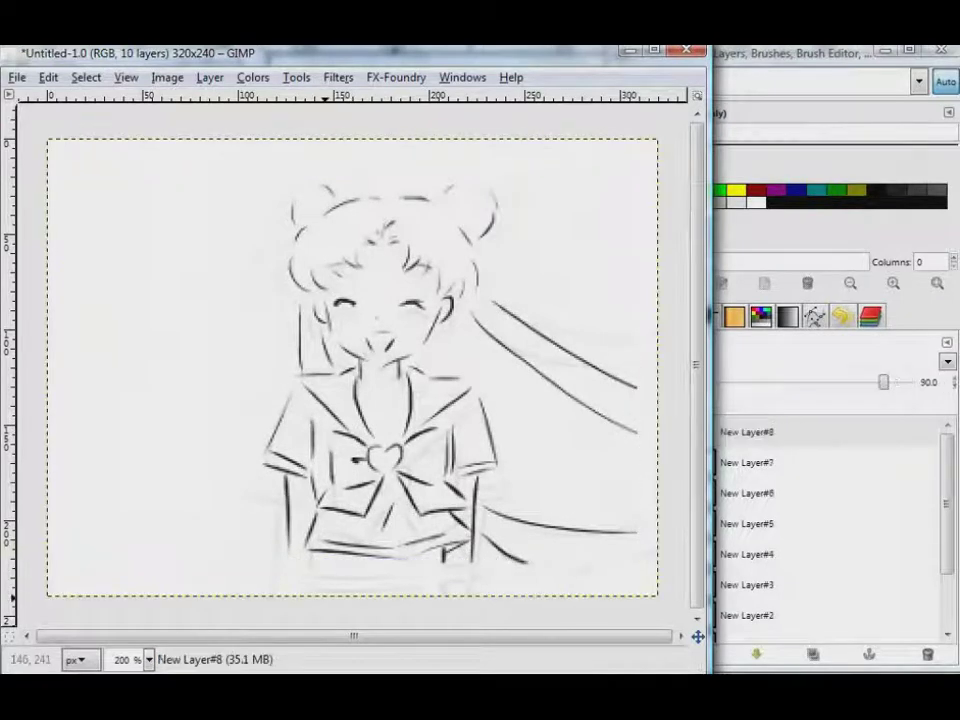
key("p")
left_click_drag(318, 574, 418, 589)
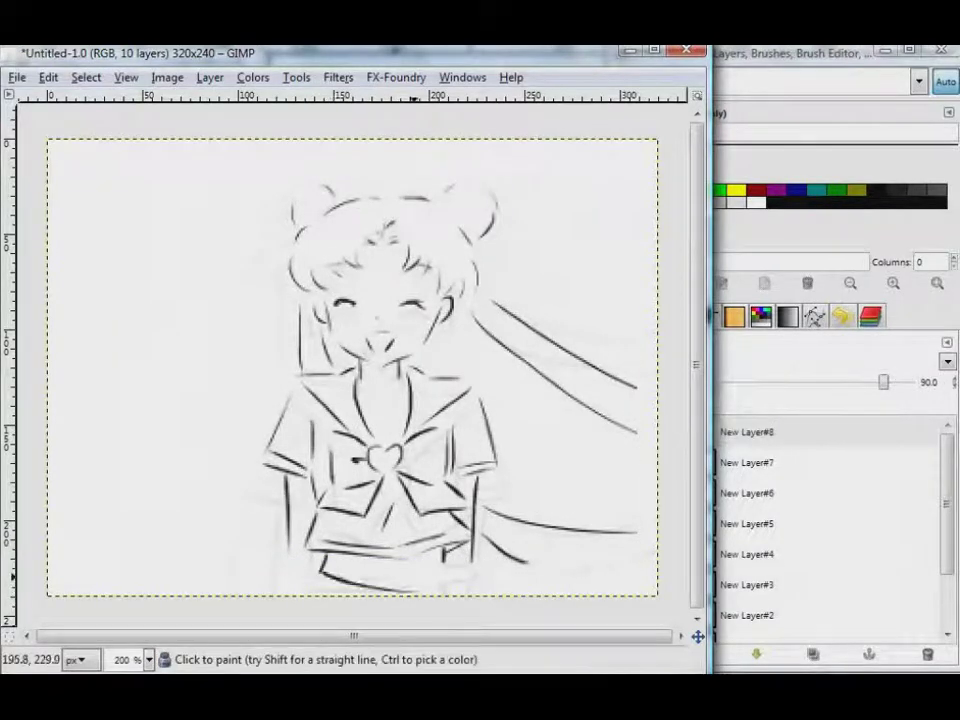
mouse_move(322, 564)
left_mouse_down()
mouse_move(461, 575)
mouse_move(452, 593)
left_mouse_up()
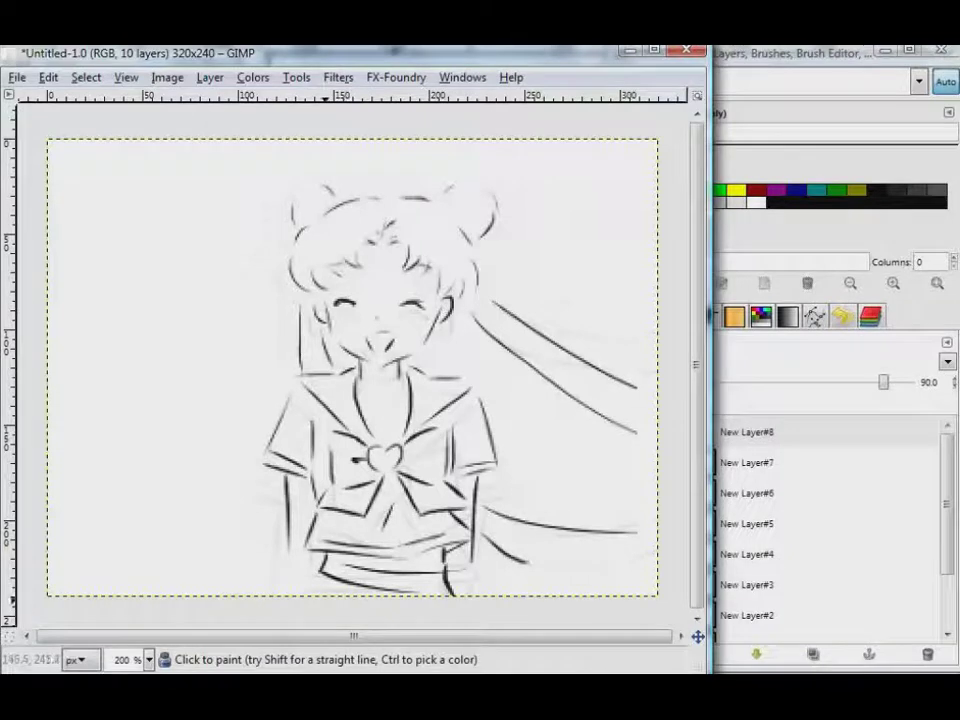
left_click_drag(330, 574, 292, 593)
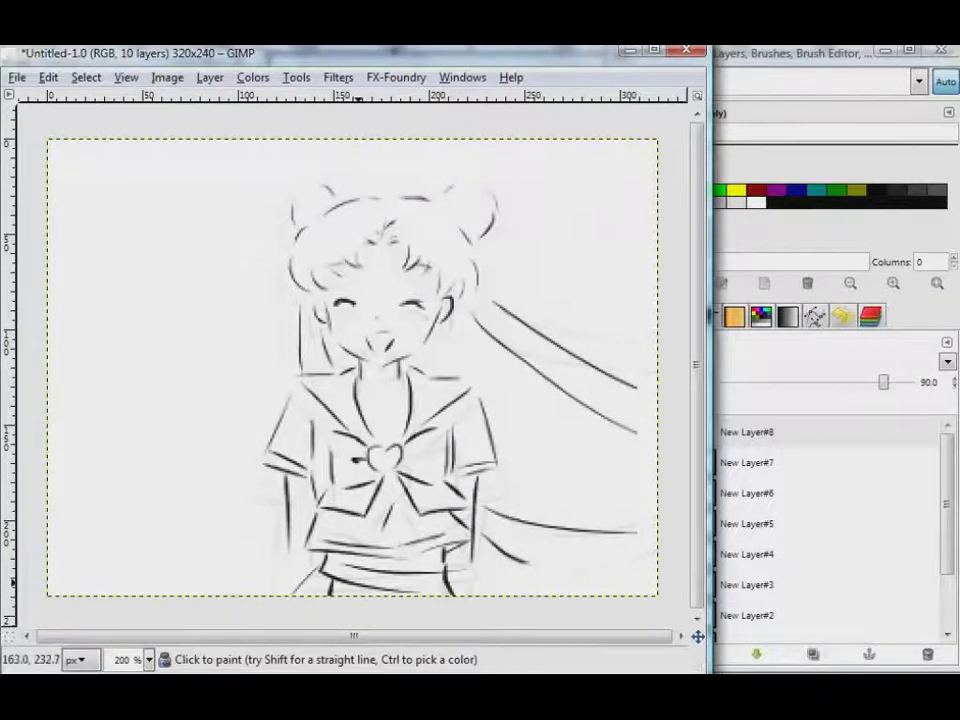
left_click_drag(293, 549, 290, 593)
left_click_drag(475, 552, 470, 597)
Add a lower-right strand and extend the hair streamers back to the right edge.
left_click_drag(520, 560, 655, 588)
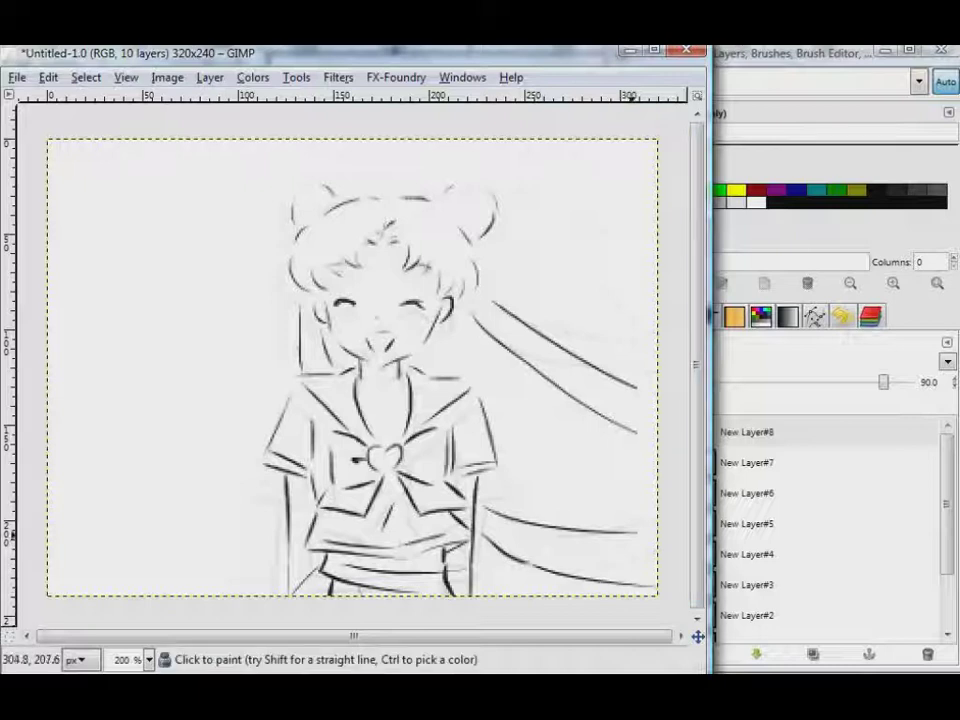
left_click_drag(630, 433, 662, 437)
left_click_drag(633, 388, 657, 391)
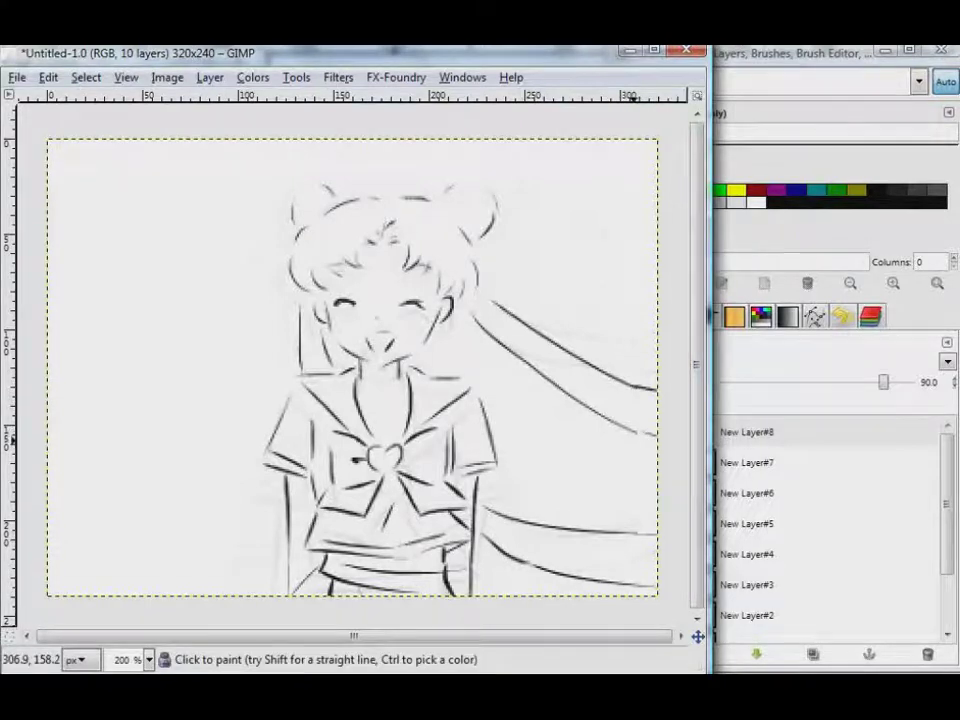
Create a new top layer and set its opacity to 90.
left_click(640, 545)
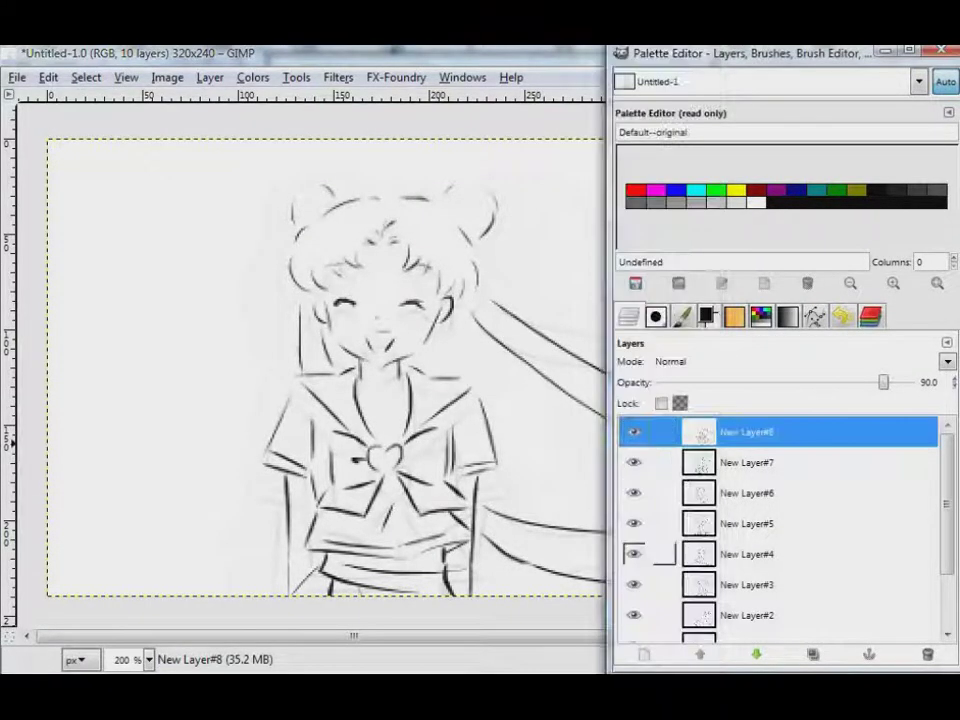
left_click(643, 654)
key("Return")
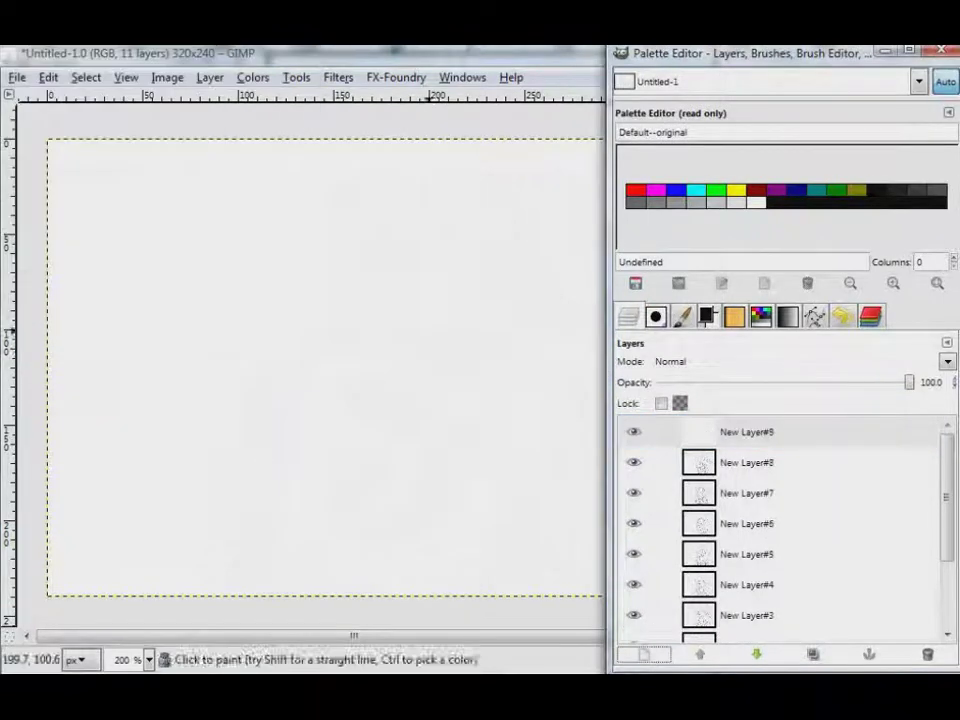
left_click_drag(936, 382, 883, 382)
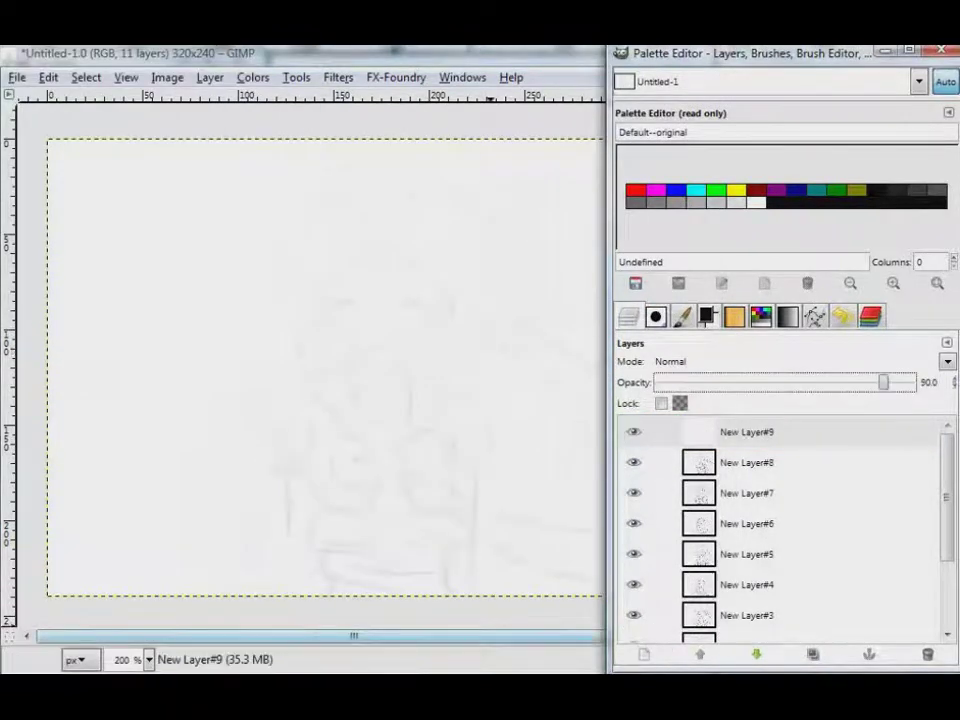
left_click(390, 323)
Ink the sailor collar lines, both sleeve outlines and a fold inside the right sleeve.
left_click_drag(400, 359, 380, 437)
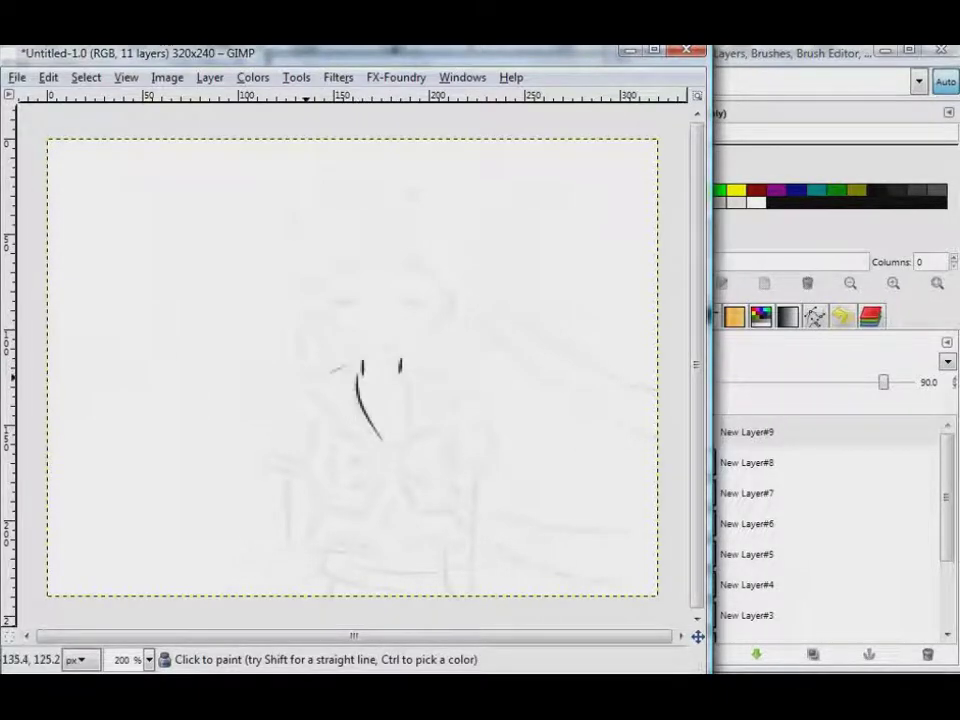
mouse_move(302, 378)
left_mouse_down()
mouse_move(378, 466)
mouse_move(404, 455)
left_mouse_up()
mouse_move(400, 362)
left_mouse_down()
mouse_move(405, 424)
mouse_move(435, 374)
mouse_move(420, 425)
left_mouse_up()
left_click_drag(310, 395, 316, 483)
mouse_move(290, 396)
left_mouse_down()
mouse_move(266, 444)
mouse_move(305, 463)
left_mouse_up()
left_click_drag(467, 395, 490, 472)
mouse_move(449, 422)
left_mouse_down()
mouse_move(453, 470)
mouse_move(400, 478)
mouse_move(426, 510)
mouse_move(450, 511)
left_mouse_up()
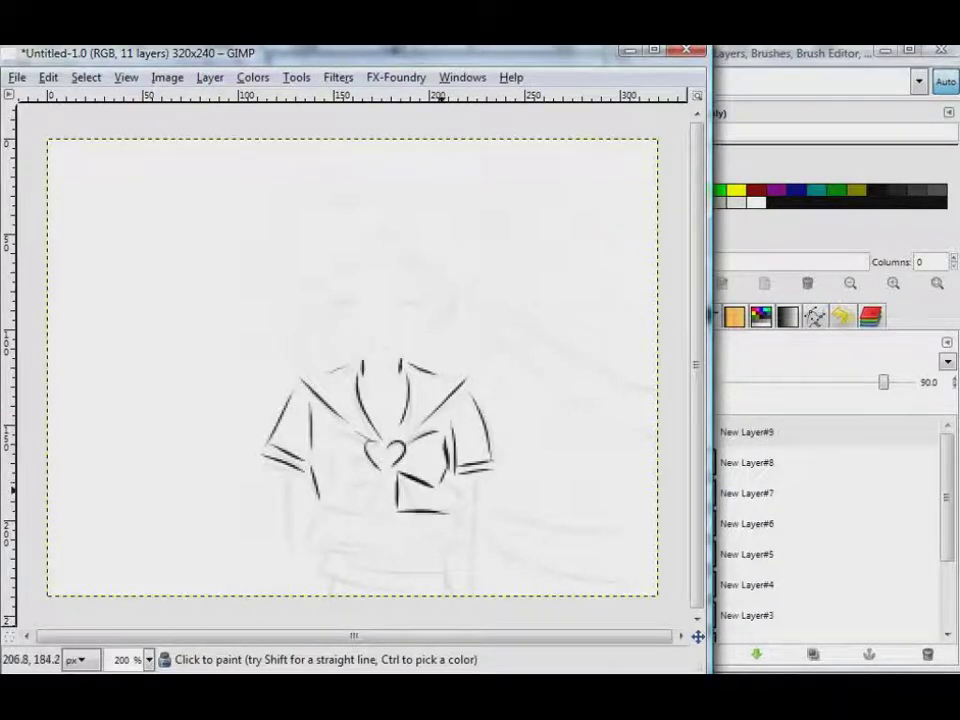
Draw the bow's left loop beside the heart, its crossbar and the lower blouse lines.
mouse_move(375, 448)
left_mouse_down()
mouse_move(337, 436)
mouse_move(334, 483)
left_mouse_up()
mouse_move(337, 480)
left_mouse_down()
mouse_move(376, 468)
mouse_move(359, 509)
left_mouse_up()
mouse_move(340, 456)
left_mouse_down()
mouse_move(372, 460)
mouse_move(321, 495)
mouse_move(350, 510)
mouse_move(292, 530)
mouse_move(370, 552)
mouse_move(437, 552)
left_mouse_up()
left_click_drag(300, 522, 340, 533)
left_click_drag(447, 502, 452, 540)
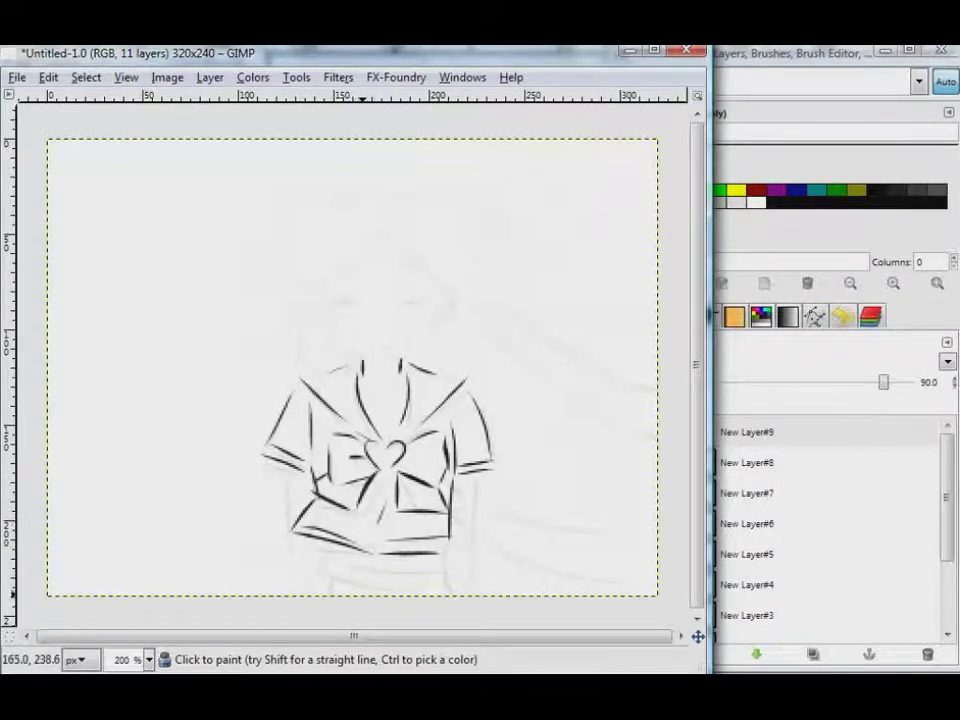
Draw the curved skirt band lines, lower-left edge and both skirt sides down to the bottom.
left_click_drag(335, 566, 440, 575)
left_click_drag(335, 584, 452, 588)
left_click_drag(290, 592, 328, 566)
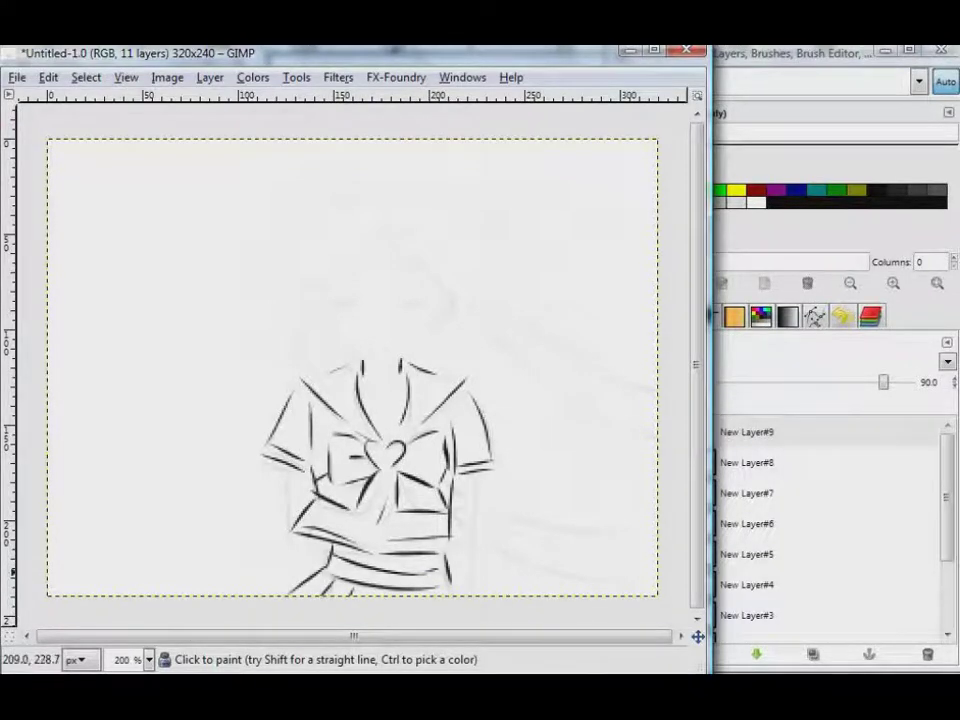
left_click_drag(278, 466, 294, 572)
left_click_drag(470, 474, 466, 590)
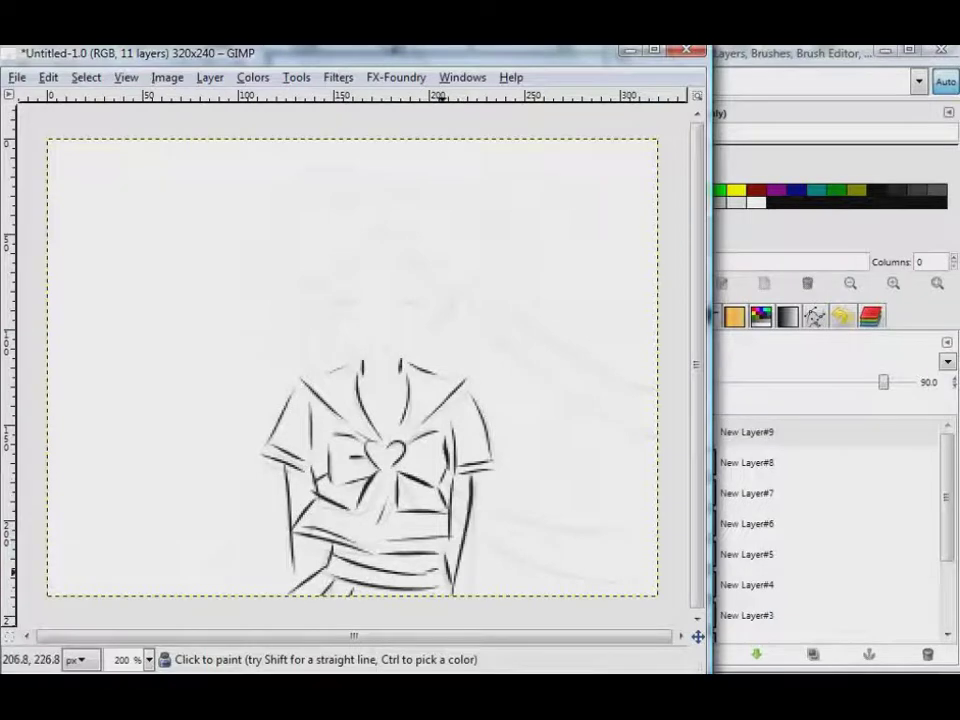
left_click_drag(468, 478, 466, 589)
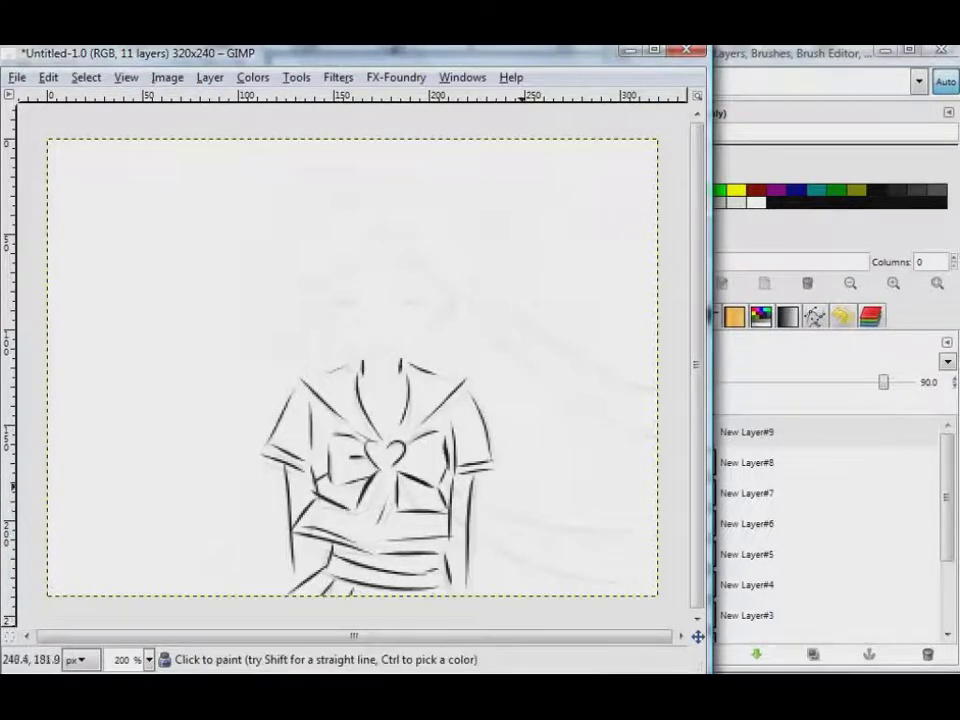
Sweep long hair strands toward the bottom right and across the upper right to the edge.
left_click_drag(473, 498, 623, 578)
left_click_drag(478, 538, 548, 596)
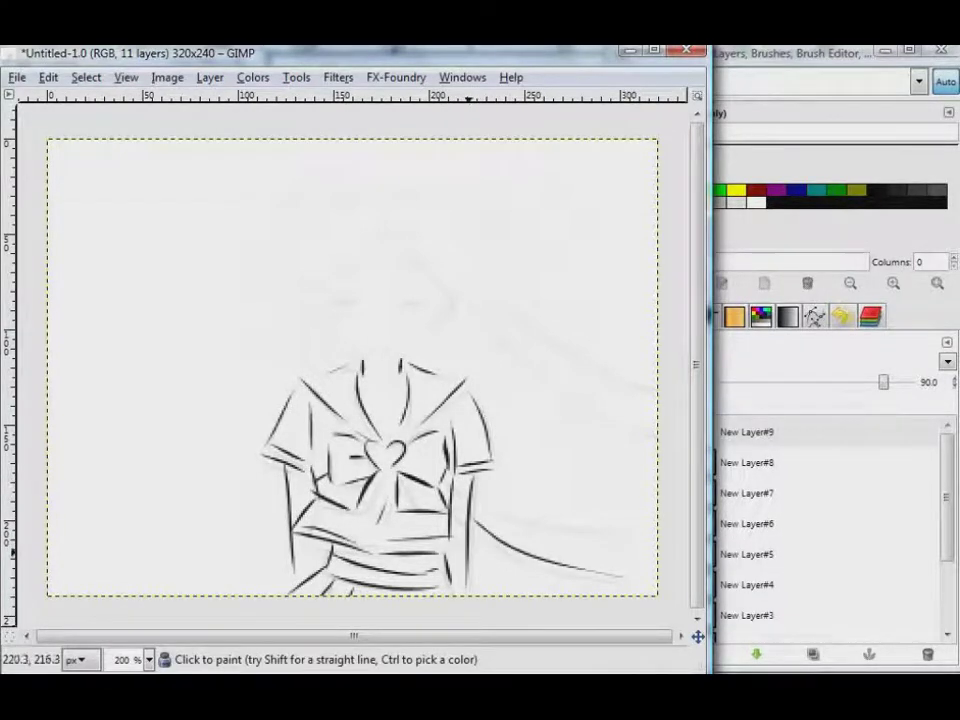
left_click_drag(492, 314, 656, 488)
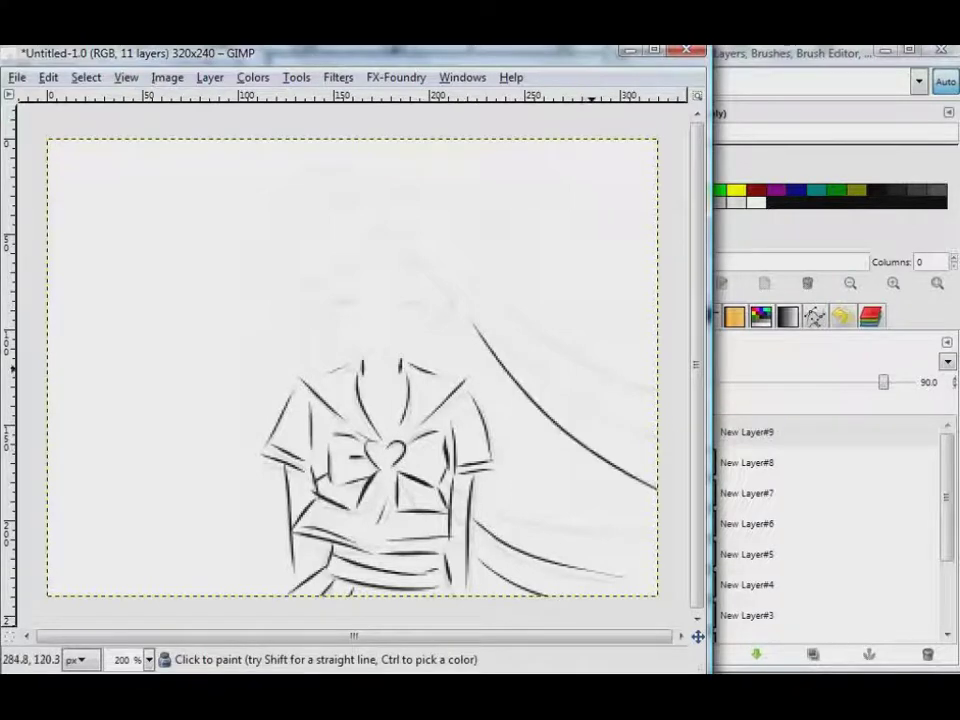
left_click_drag(476, 319, 656, 430)
Draw the hair framing the neck, a short line above the collar, and the left closed eye.
left_click_drag(303, 302, 306, 380)
left_click_drag(327, 322, 331, 372)
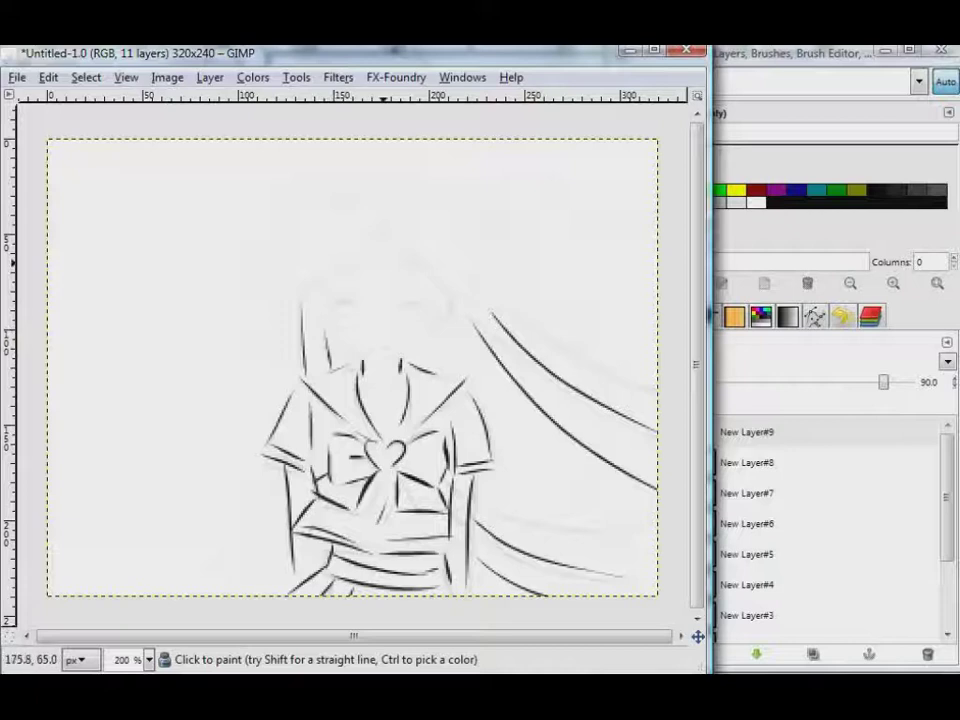
mouse_move(323, 304)
left_mouse_down()
mouse_move(358, 358)
mouse_move(382, 366)
mouse_move(420, 350)
mouse_move(440, 312)
mouse_move(446, 328)
left_mouse_up()
left_click_drag(339, 306, 428, 307)
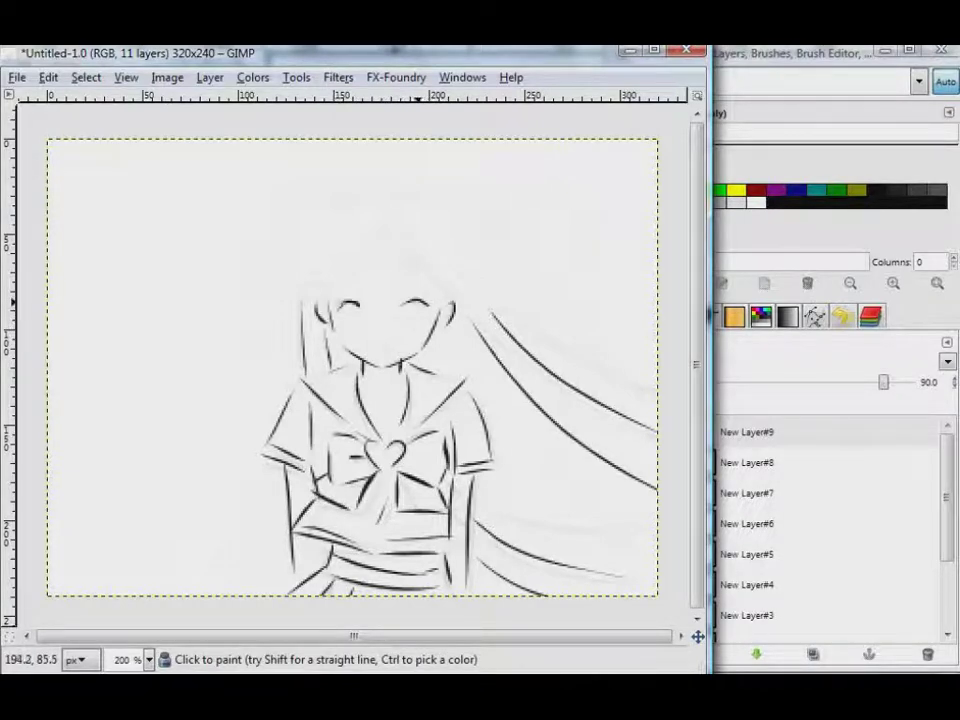
Add the right eye, nose, open mouth and two hair strokes across the top of the head.
left_click(378, 320)
left_click_drag(371, 326, 396, 330)
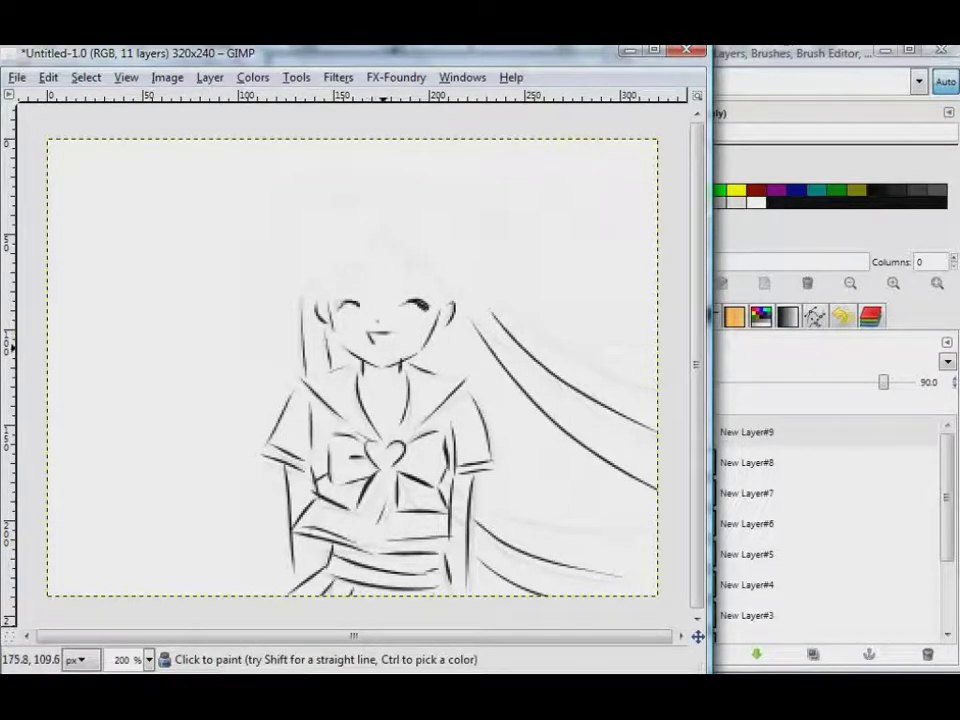
key("ctrl")
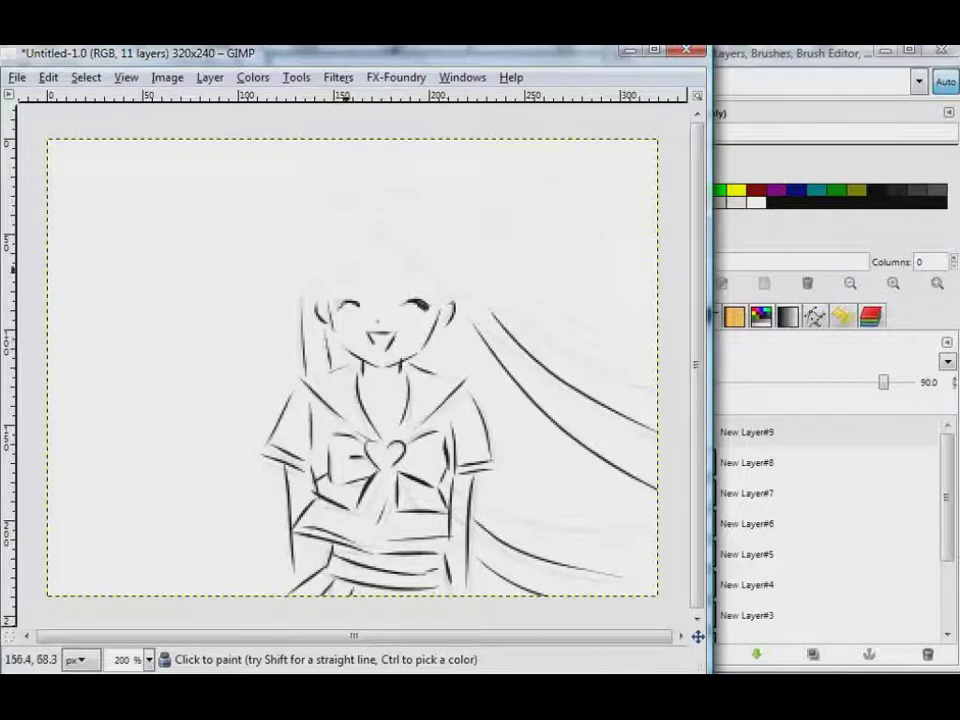
left_click_drag(331, 270, 346, 267)
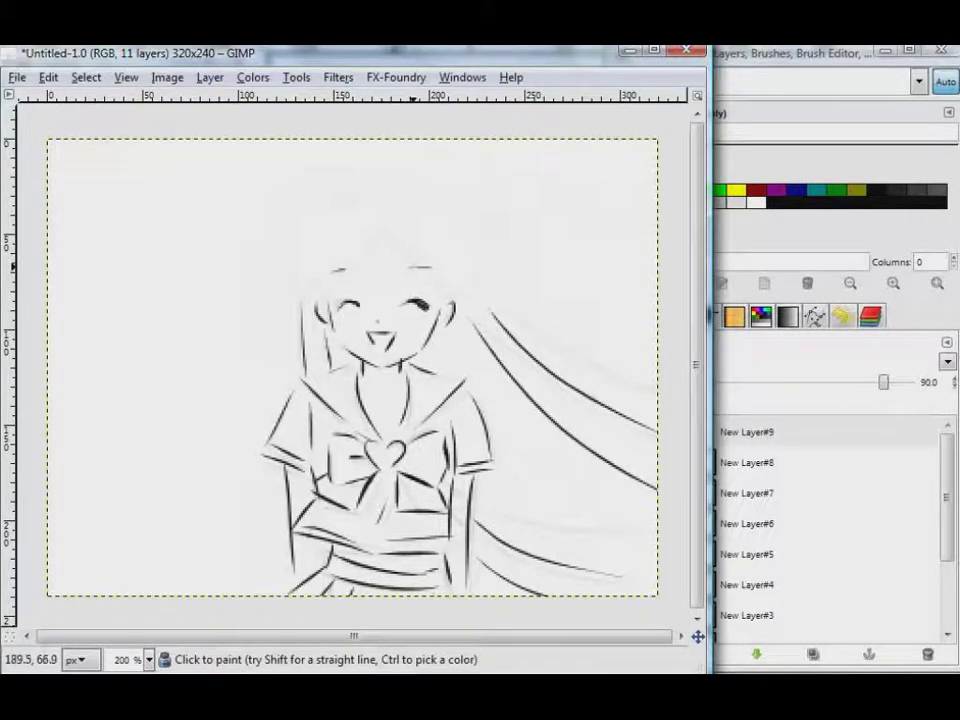
left_click_drag(413, 270, 433, 266)
Draw curly bangs, the left side curl, right hair curve, head outline and right hair bun.
left_click_drag(364, 256, 318, 290)
left_click_drag(358, 250, 290, 288)
left_click_drag(306, 227, 289, 248)
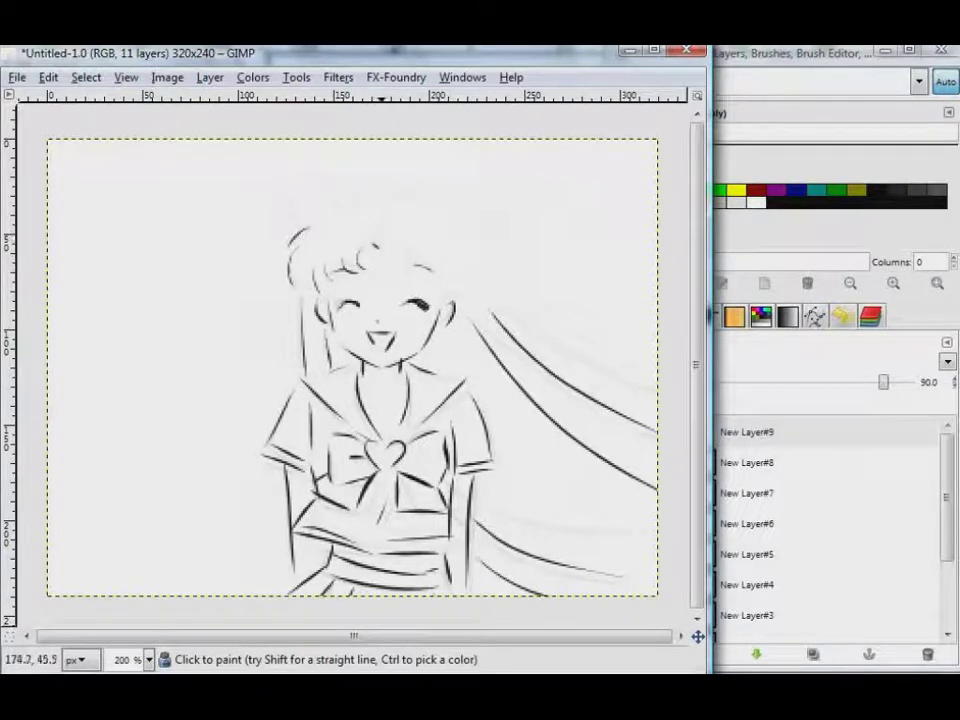
left_click_drag(390, 218, 382, 239)
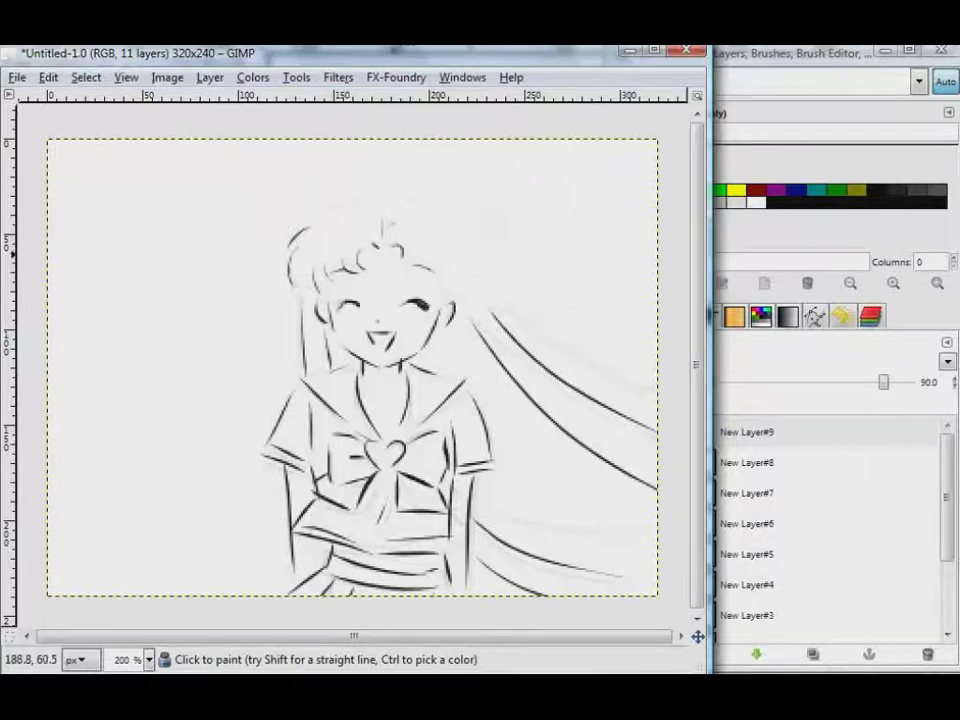
left_click_drag(471, 255, 466, 287)
left_click_drag(327, 216, 424, 198)
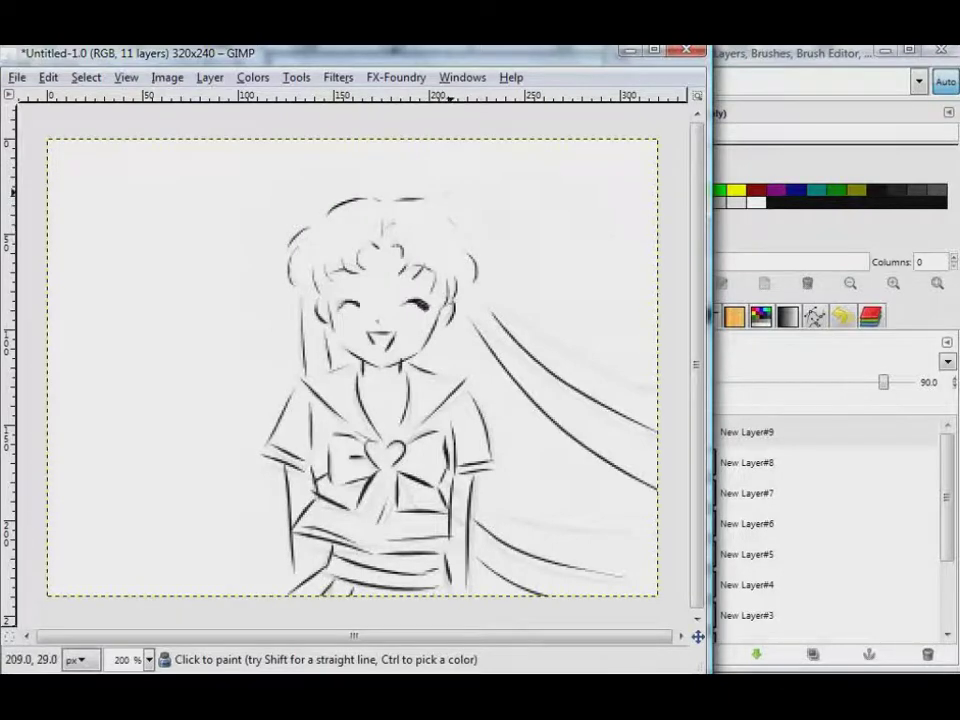
left_click_drag(485, 199, 489, 228)
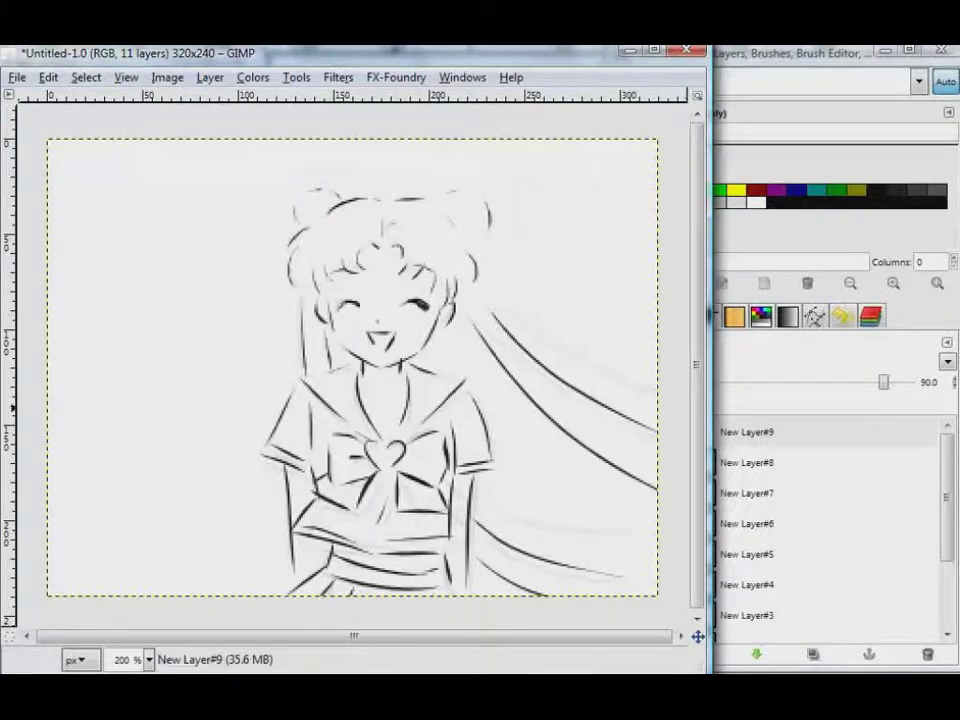
Scale a pasted copy of the new frame's drawing down to 302×226.
key("ctrl+c")
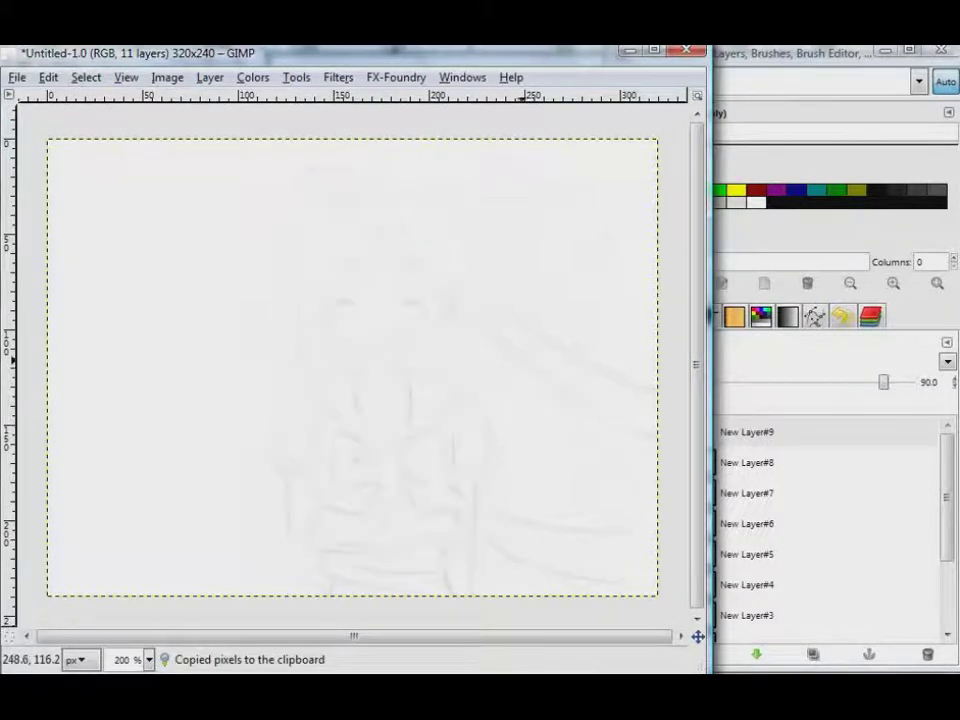
key("ctrl+v")
key("shift+s")
left_click(470, 393)
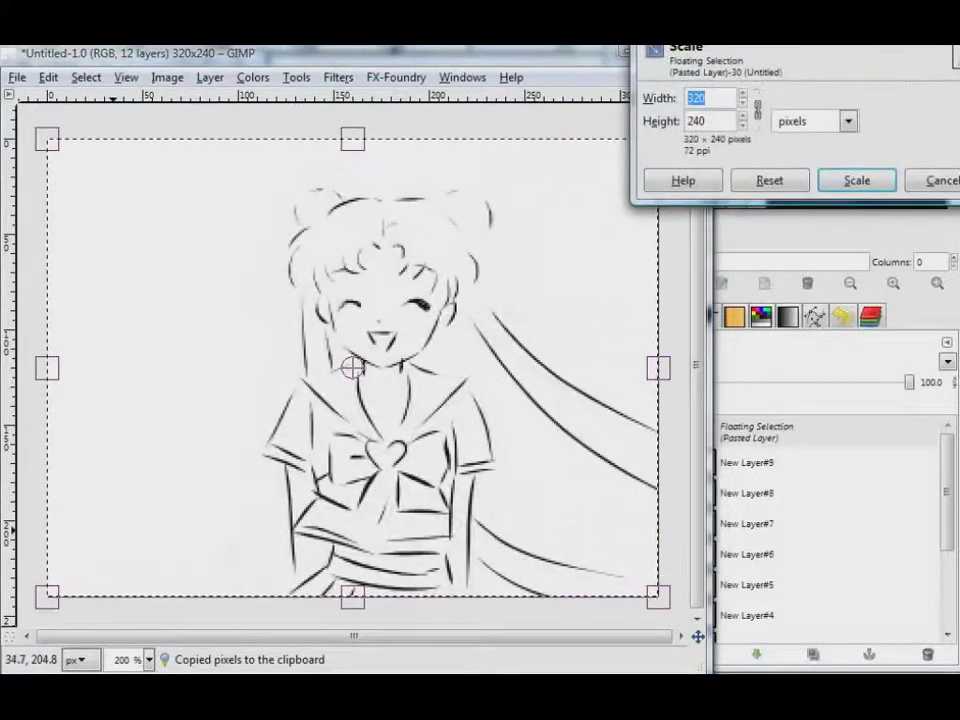
left_click_drag(114, 531, 146, 505)
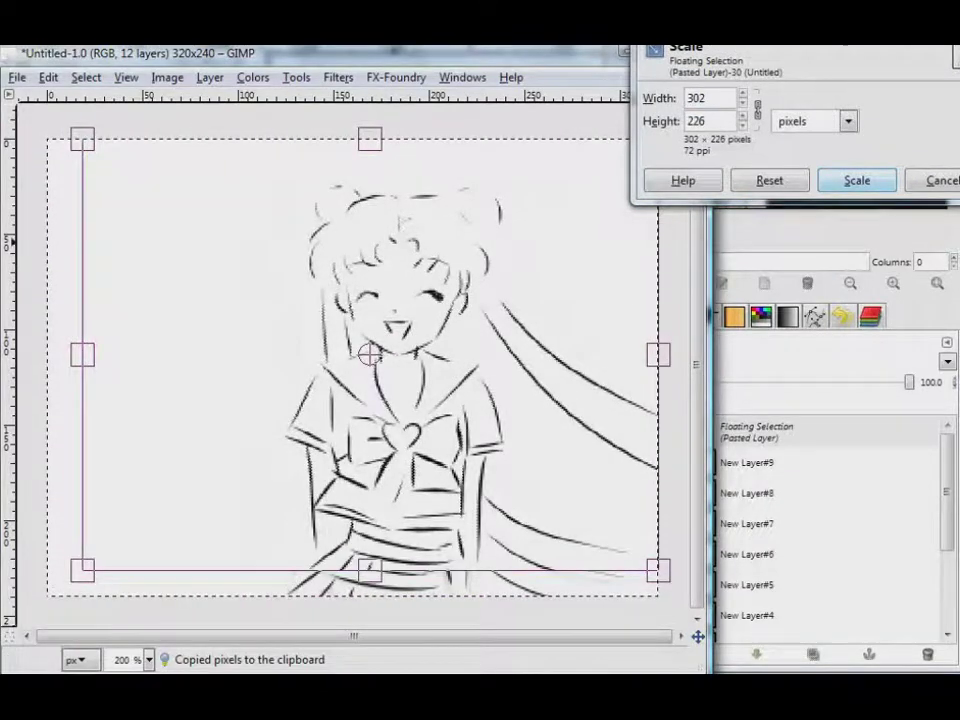
key("Return")
Nudge the drawing slightly left, anchor it on New Layer#9, and add a lower-left skirt flare.
left_click_drag(452, 430, 435, 432)
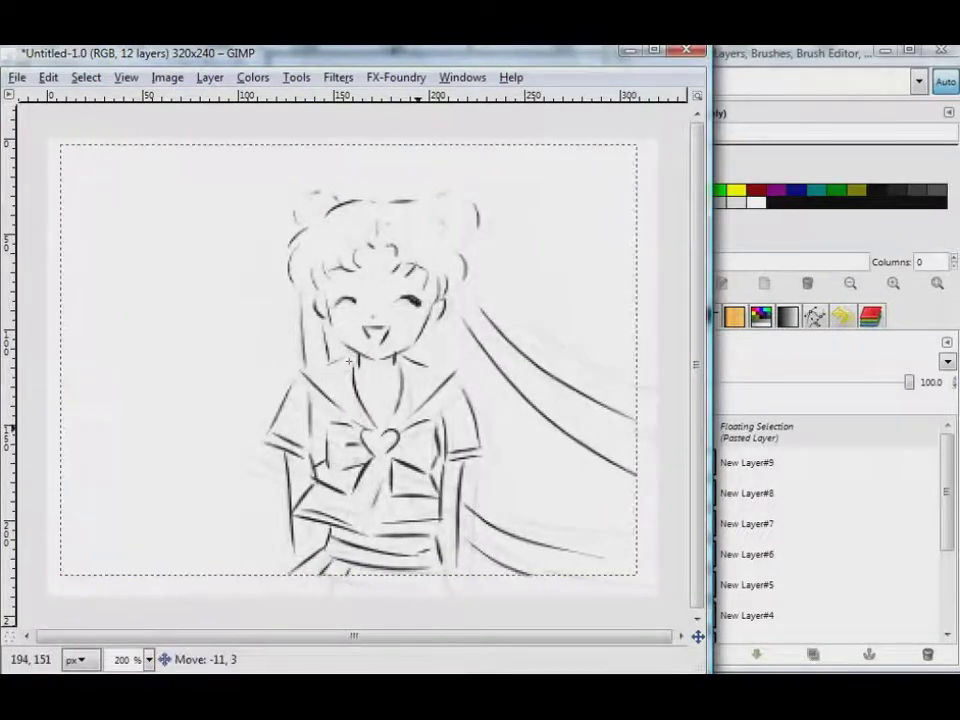
key("ctrl+h")
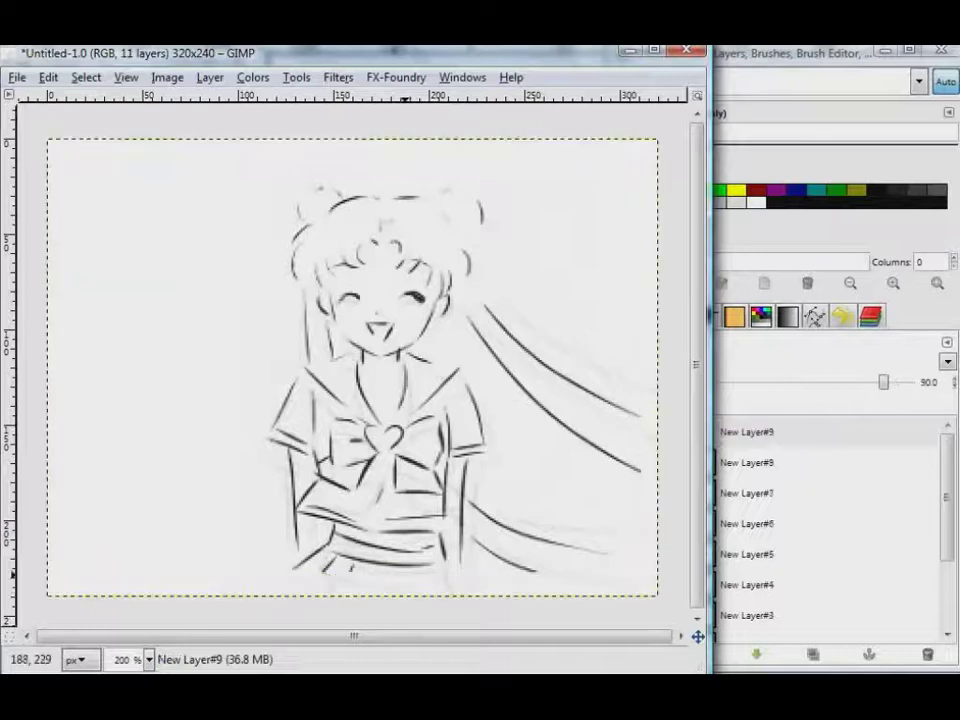
left_click_drag(304, 560, 255, 594)
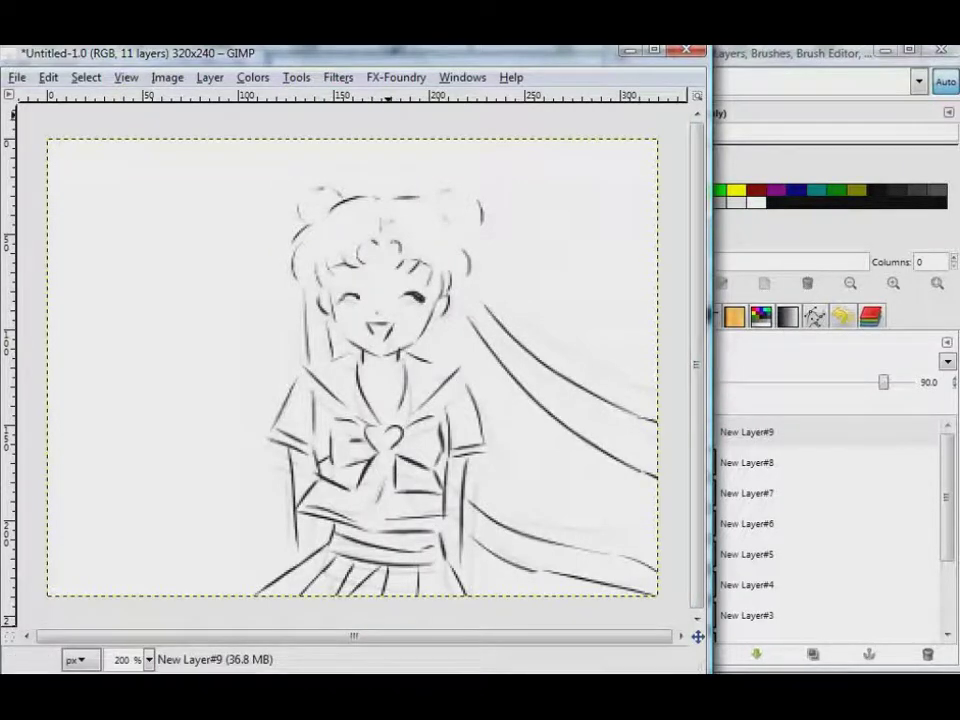
left_click(338, 77)
Open Filters > Animation > Playback and play the 11 layers as animation frames.
left_click(396, 99)
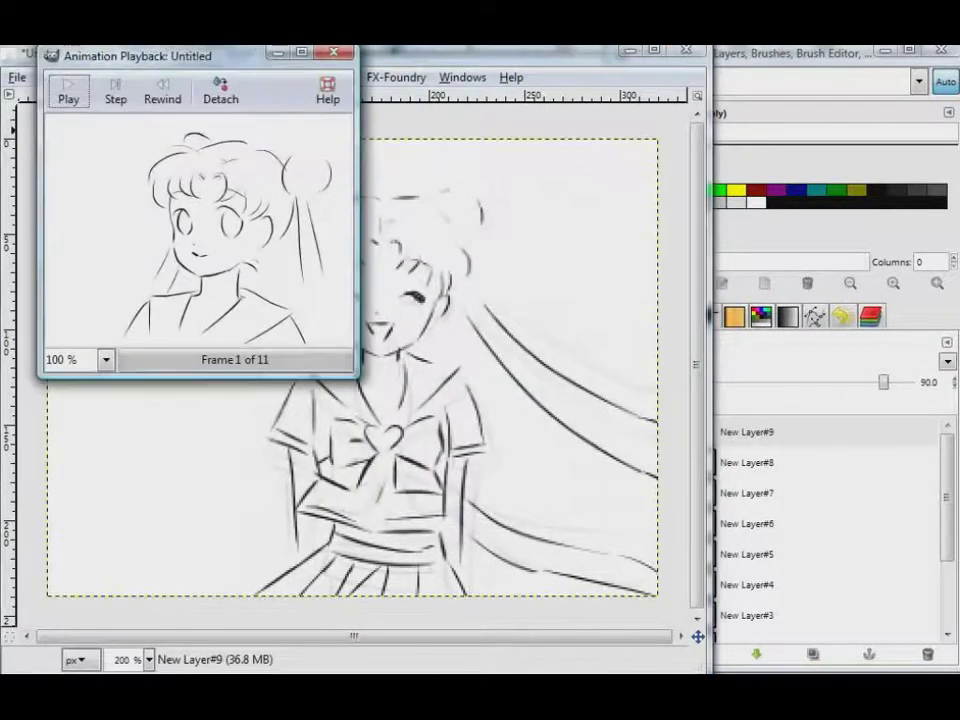
left_click(68, 92)
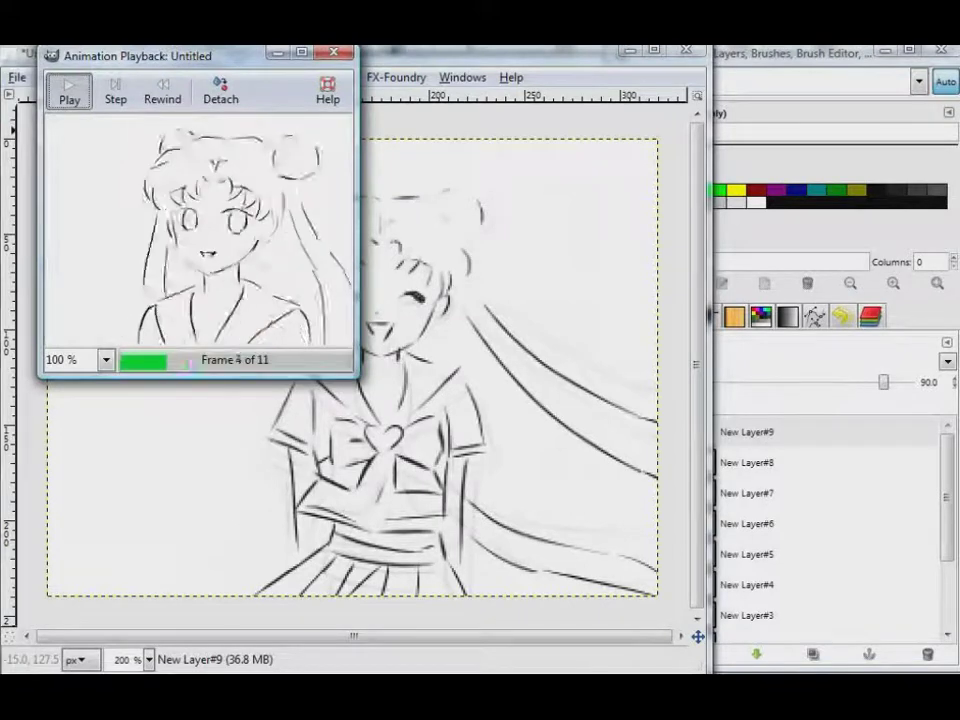